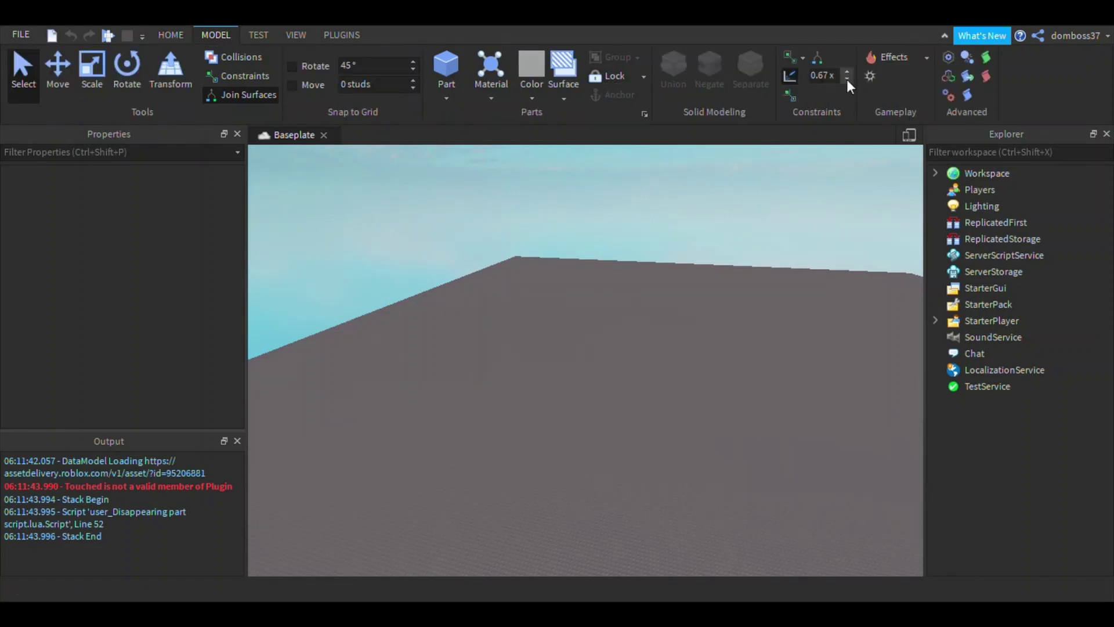
Step: Insert a spawn location on the baseplate, duplicate it and place the copy beside the original
left_click(870, 76)
left_click_drag(621, 360, 619, 356)
scroll(598, 336, "up", 4)
left_click_drag(602, 398, 807, 452)
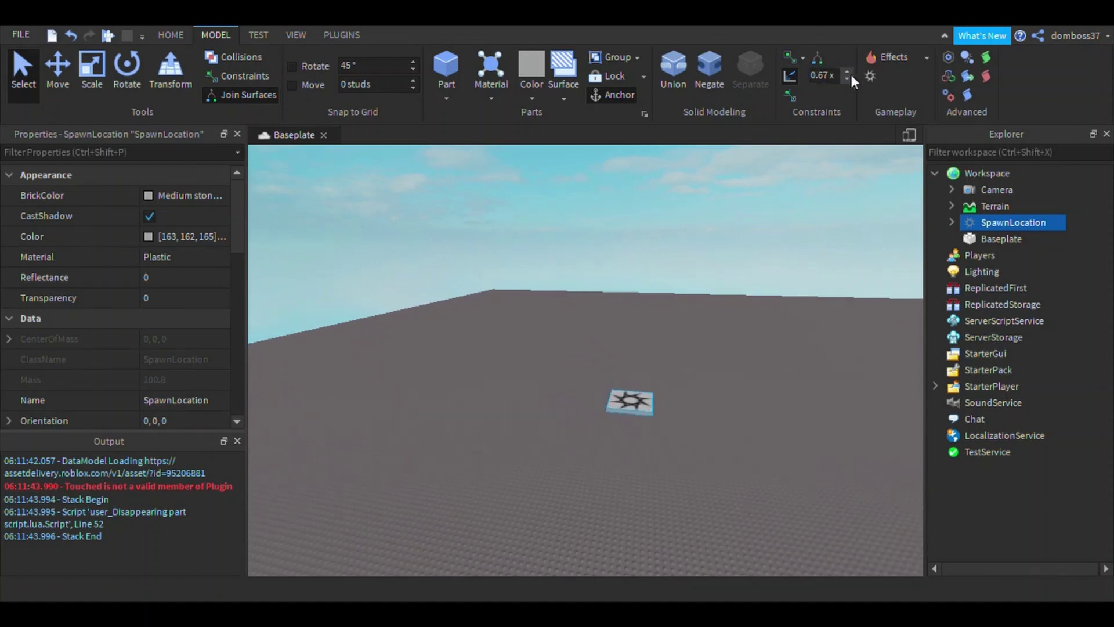
key("ctrl+d")
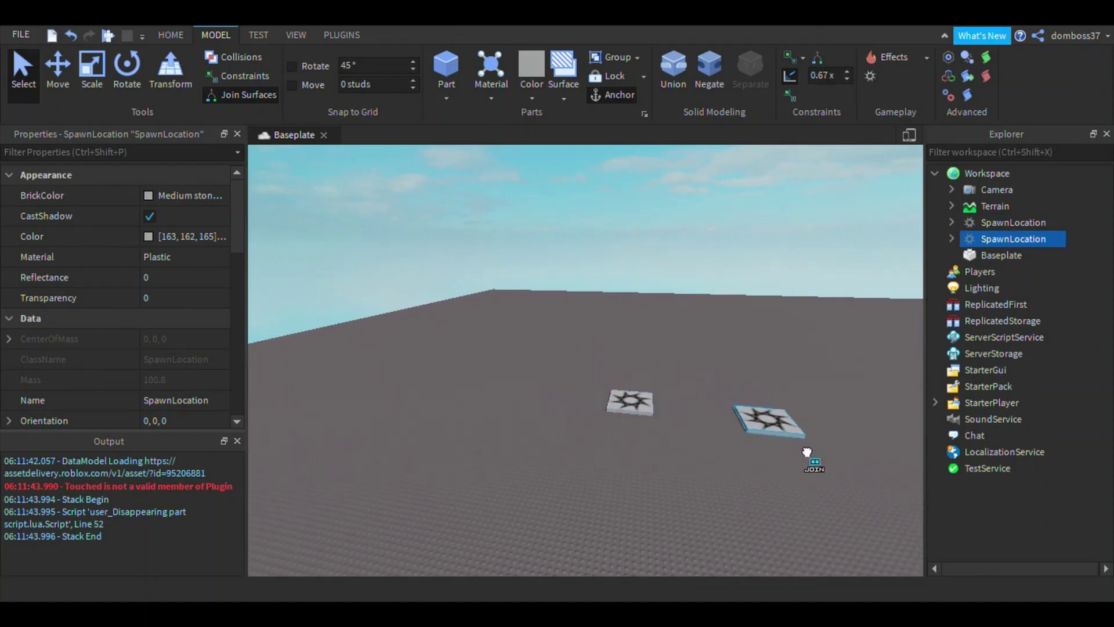
Step: Rename the duplicated spawn location to PoliceSpawn
key("d")
scroll(157, 371, "down", 1)
left_click(207, 339)
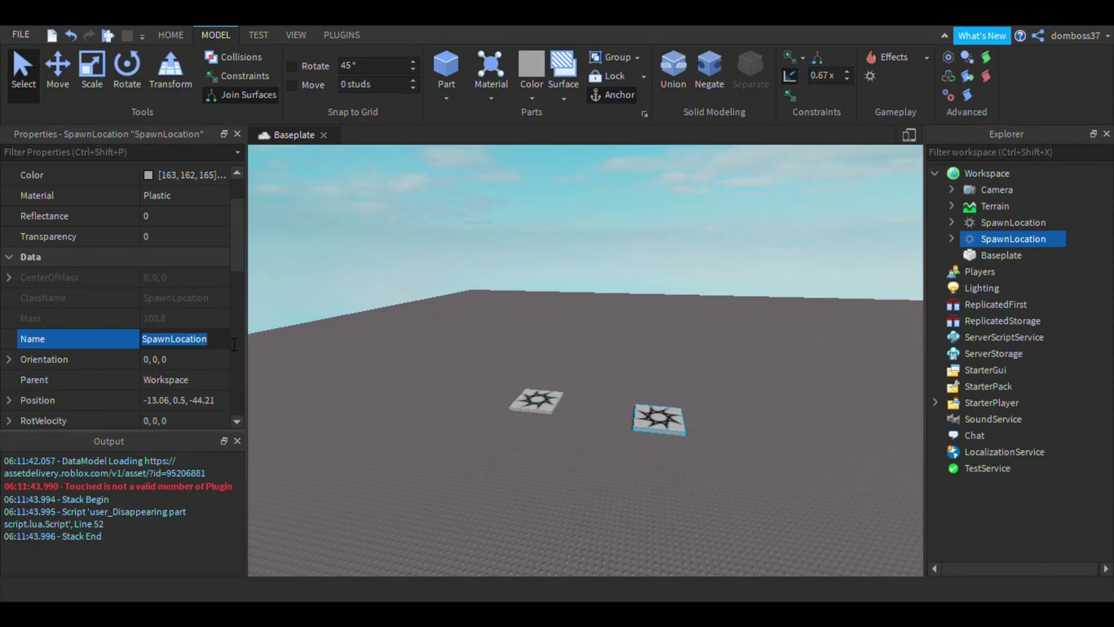
type("PoliceSpa")
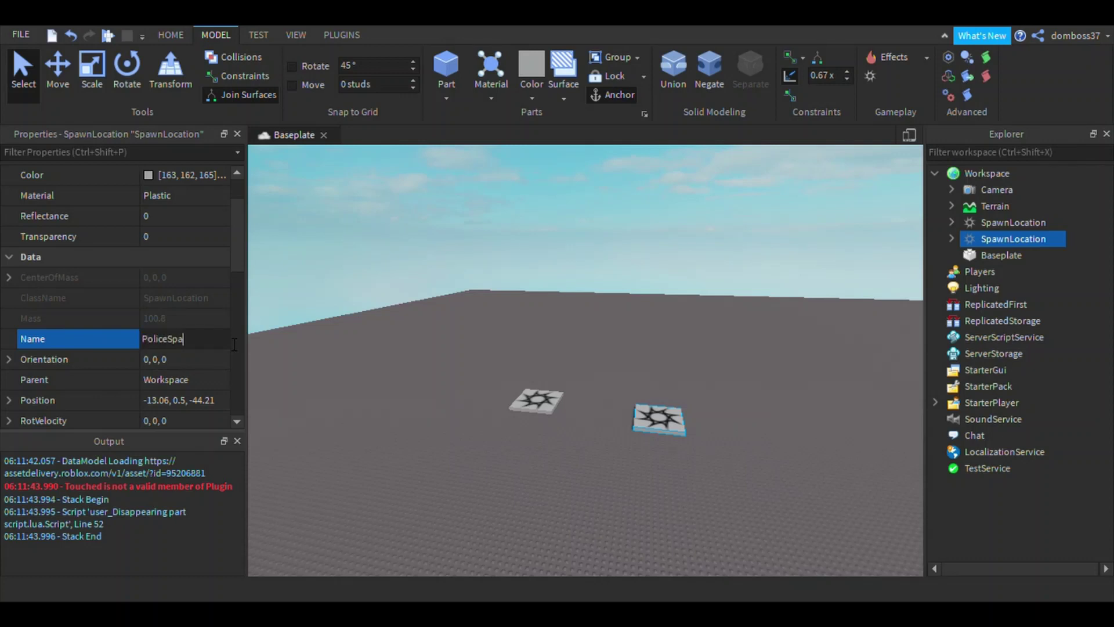
key("Return")
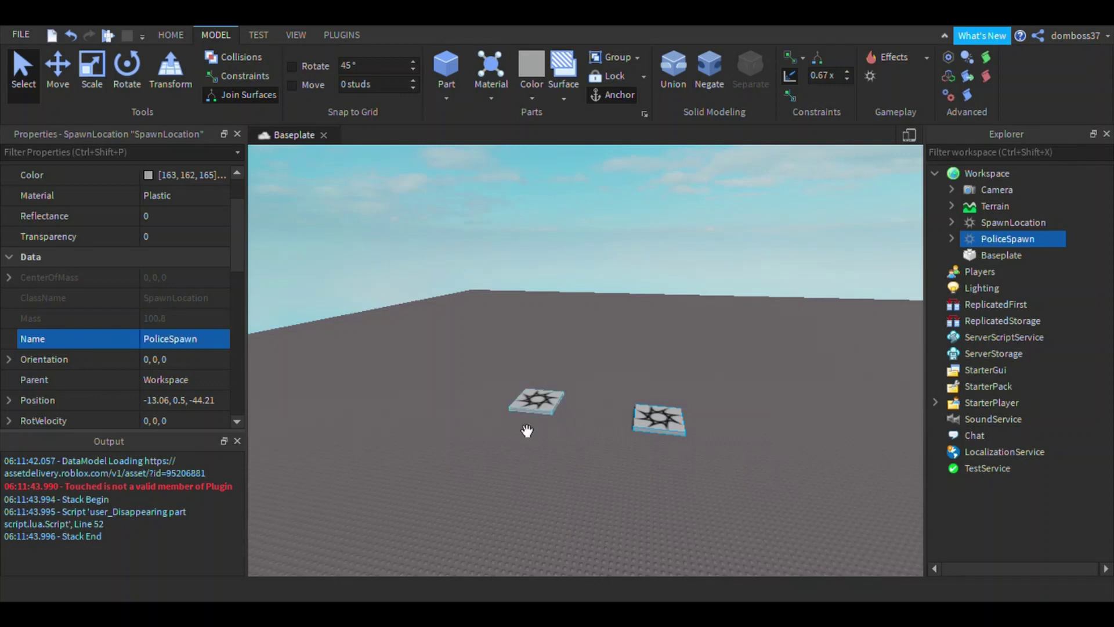
Step: Set PoliceSpawn's TeamColor to Lapis and turn off its Neutral property
scroll(137, 326, "down", 4)
scroll(136, 325, "up", 3)
scroll(136, 320, "up", 1)
scroll(137, 319, "down", 7)
left_click(162, 259)
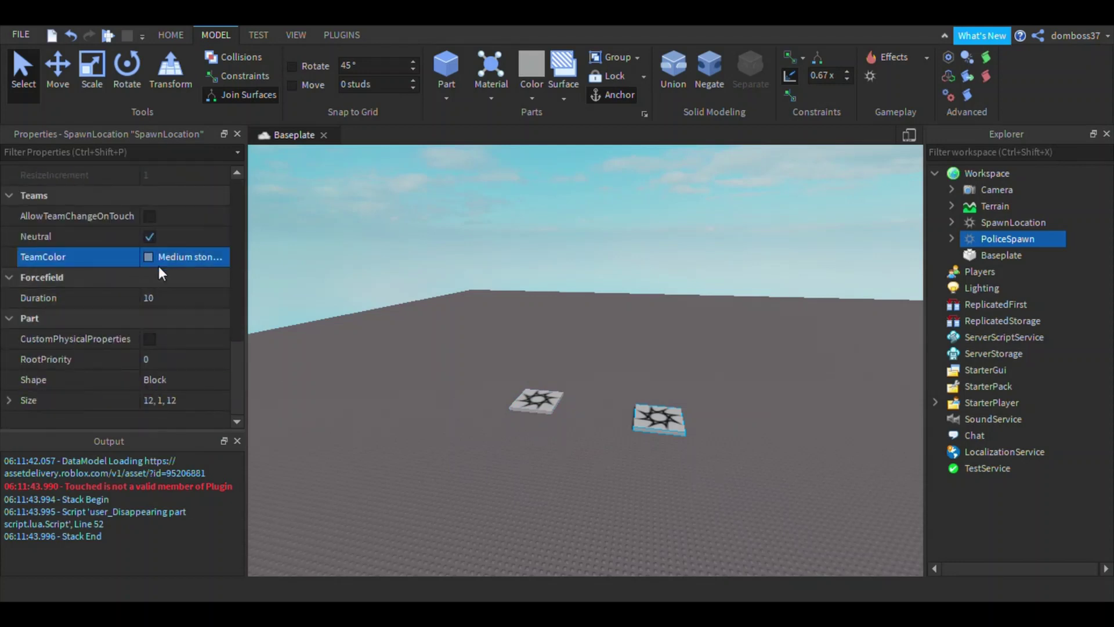
left_click(152, 234)
Step: Set PoliceSpawn's forcefield Duration to 0
left_click(164, 296)
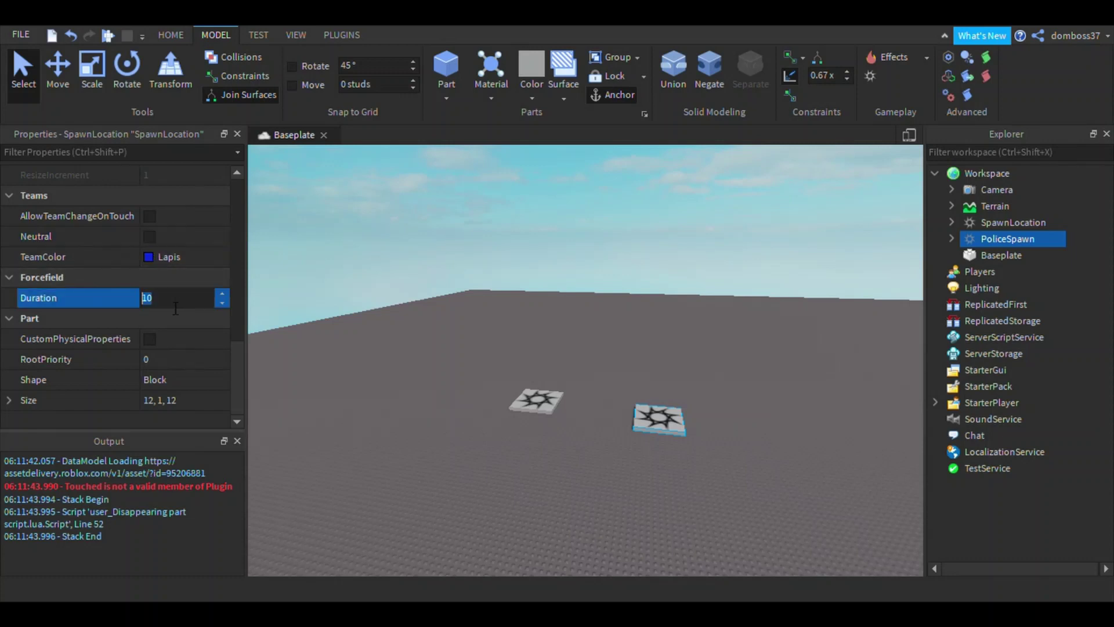
type("0")
key("Return")
Step: Set the original SpawnLocation's TeamColor to Deep orange and its forcefield Duration to 0
scroll(389, 343, "up", 5)
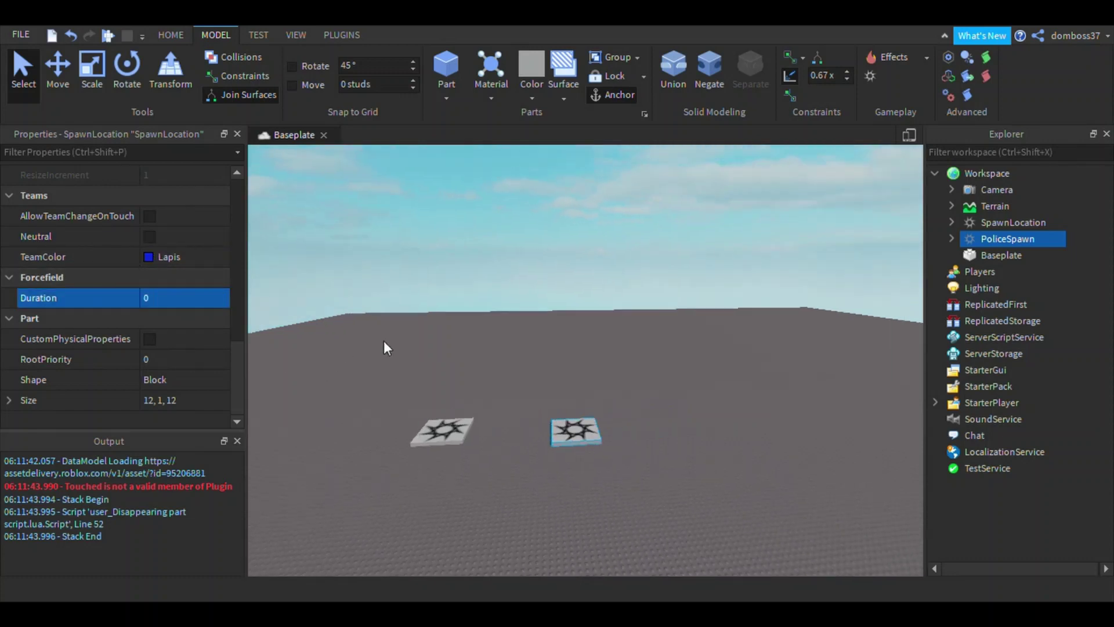
right_click_drag(415, 361, 481, 355)
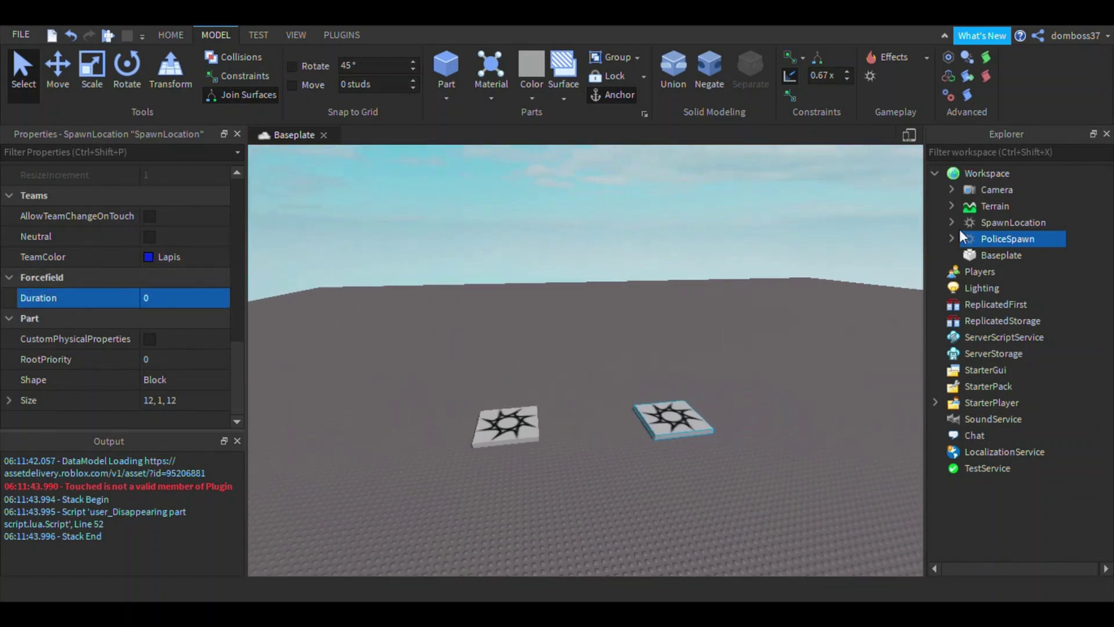
left_click(995, 224)
right_click_drag(673, 333, 595, 343)
left_click(163, 256)
type("Gold")
key("Return")
key("Down")
key("Down")
key("Down")
key("Down")
right_click_drag(465, 400, 458, 379)
key("s")
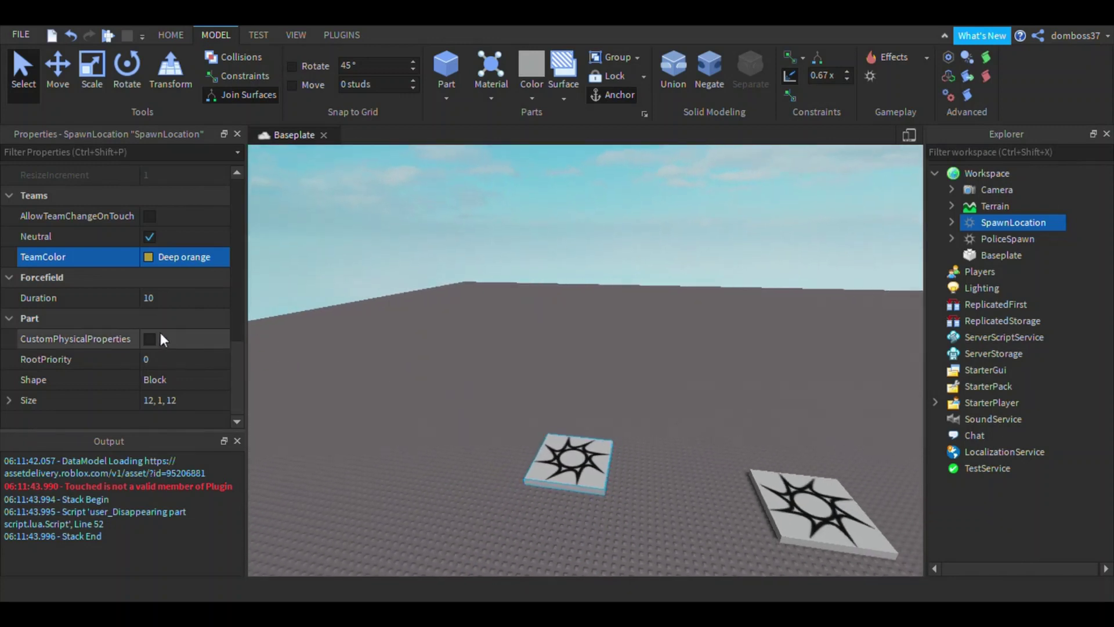
left_click(160, 294)
key("Return")
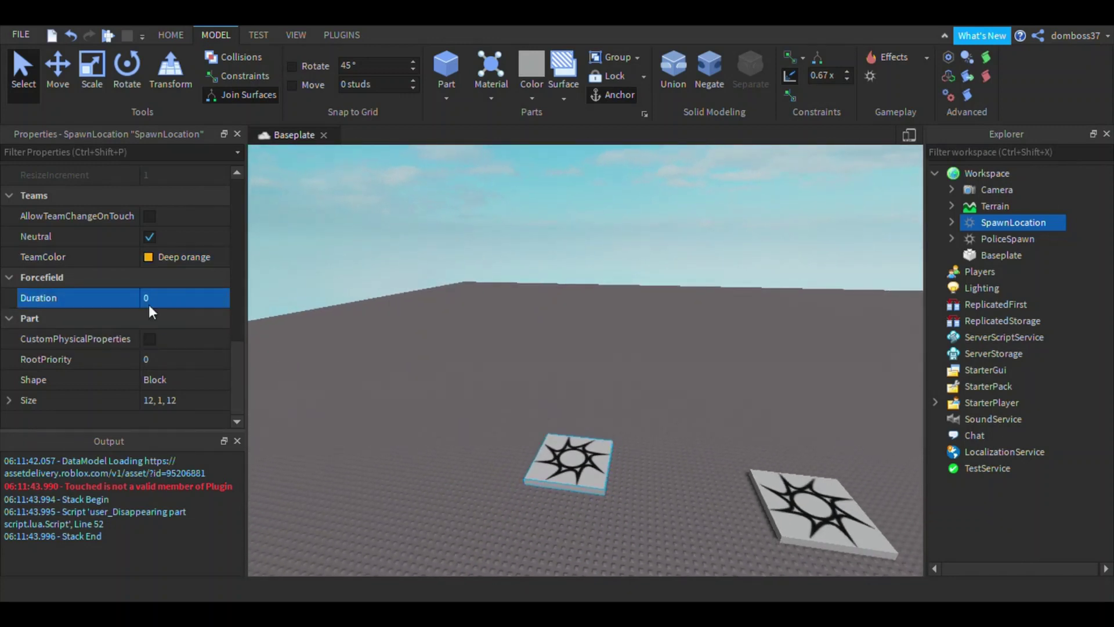
Step: Move SpawnLocation farther away from PoliceSpawn and set its BrickColor to Deep orange
scroll(152, 343, "up", 8)
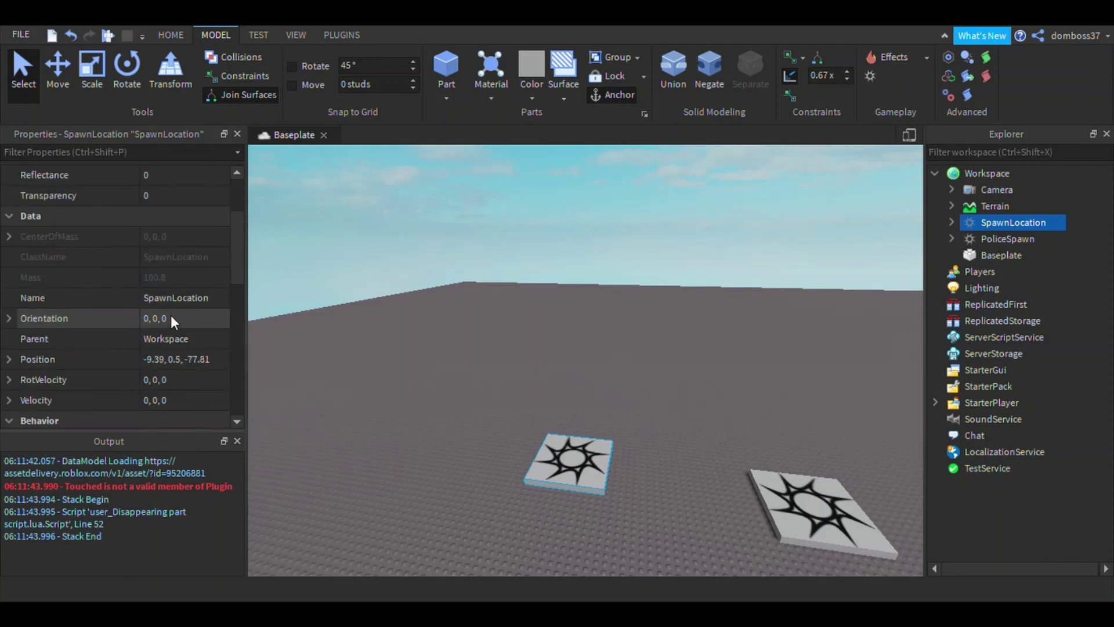
right_click_drag(428, 291, 427, 297)
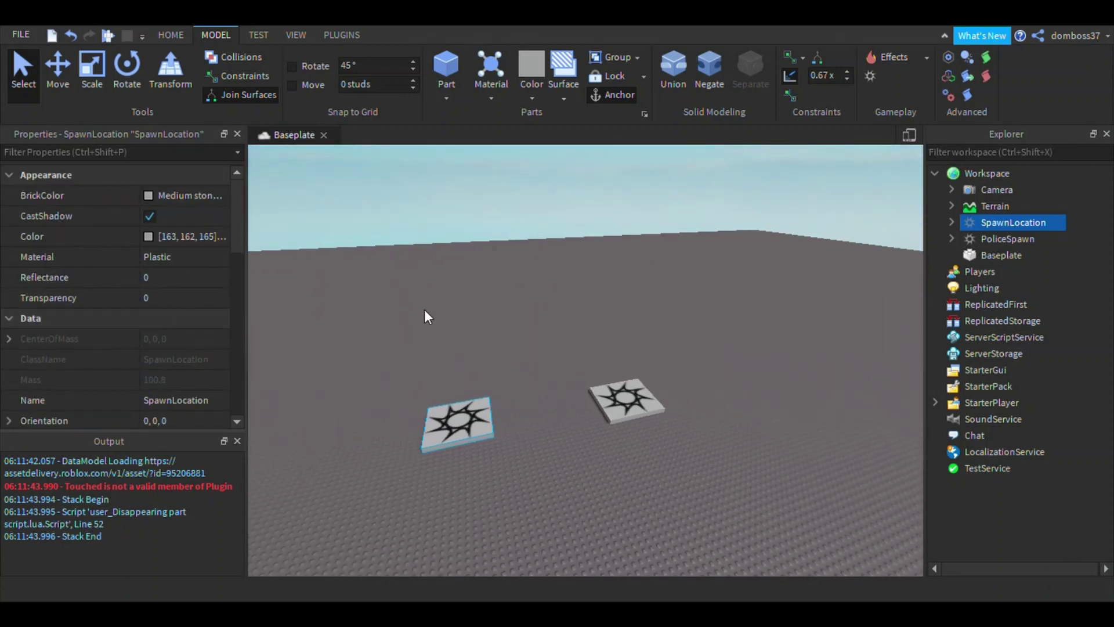
left_click_drag(457, 440, 383, 439)
right_click_drag(379, 445, 384, 443)
left_click(186, 199)
left_click(149, 244)
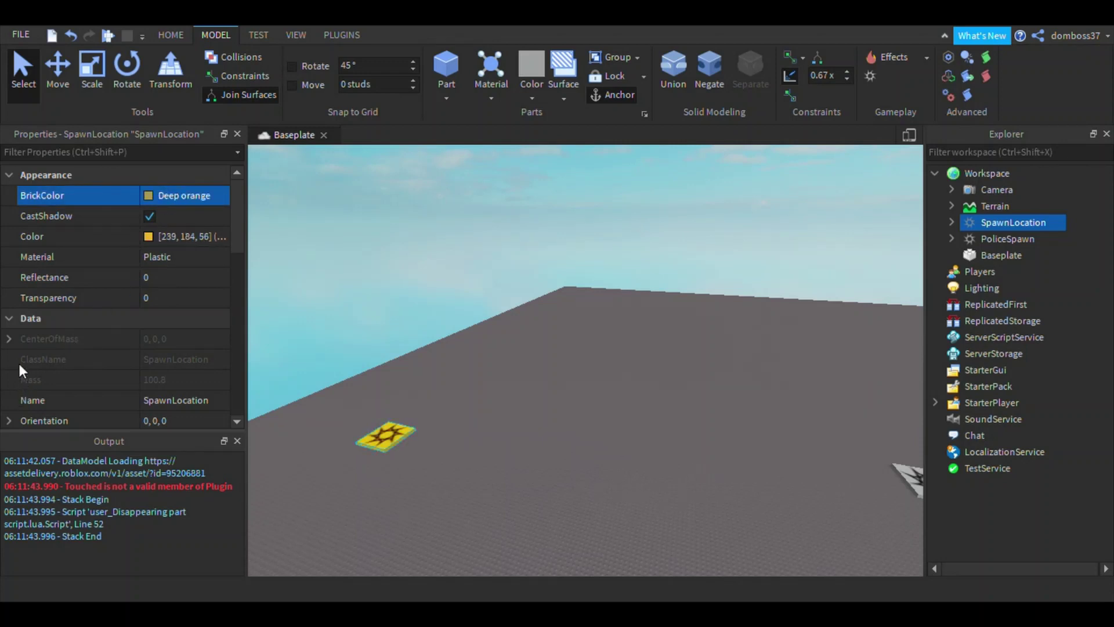
Step: Move PoliceSpawn to the opposite side of the baseplate and set its BrickColor to Lapis
right_click_drag(351, 353, 548, 351)
key("s")
key("d")
left_click_drag(649, 361, 827, 376)
left_click(186, 197)
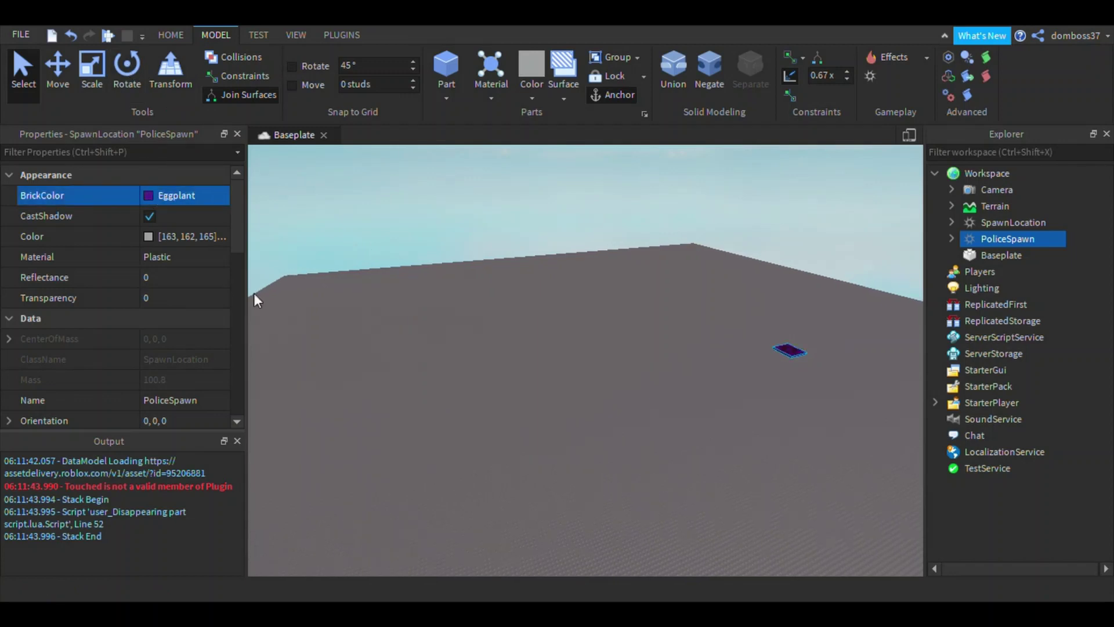
left_click(200, 265)
Step: Move the orange SpawnLocation somewhat closer to the blue PoliceSpawn
right_click_drag(376, 299, 372, 315)
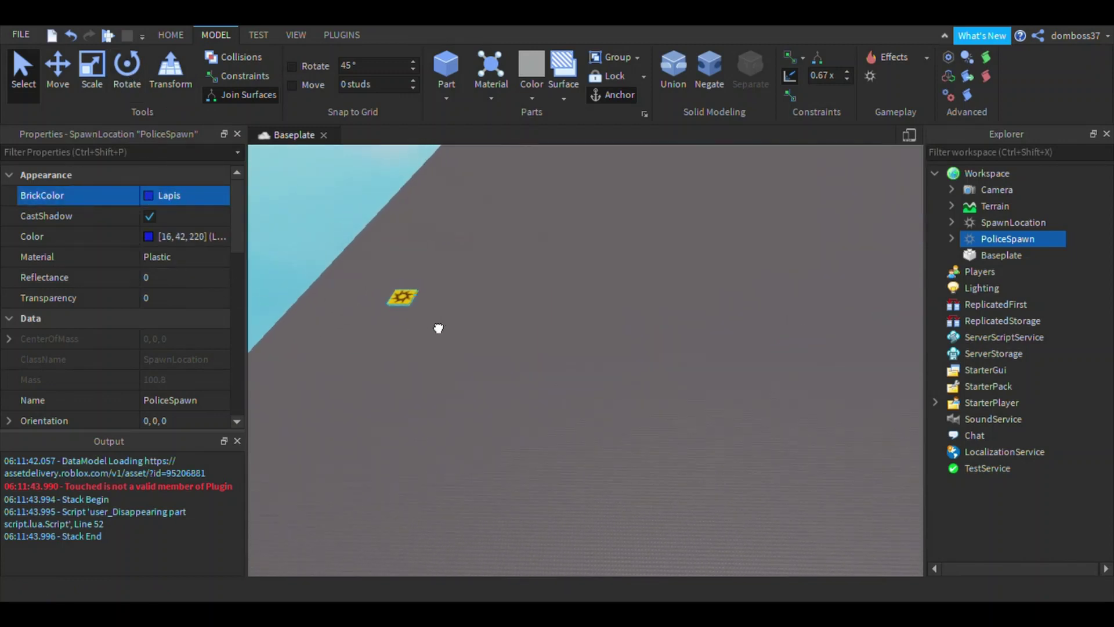
left_click(388, 302)
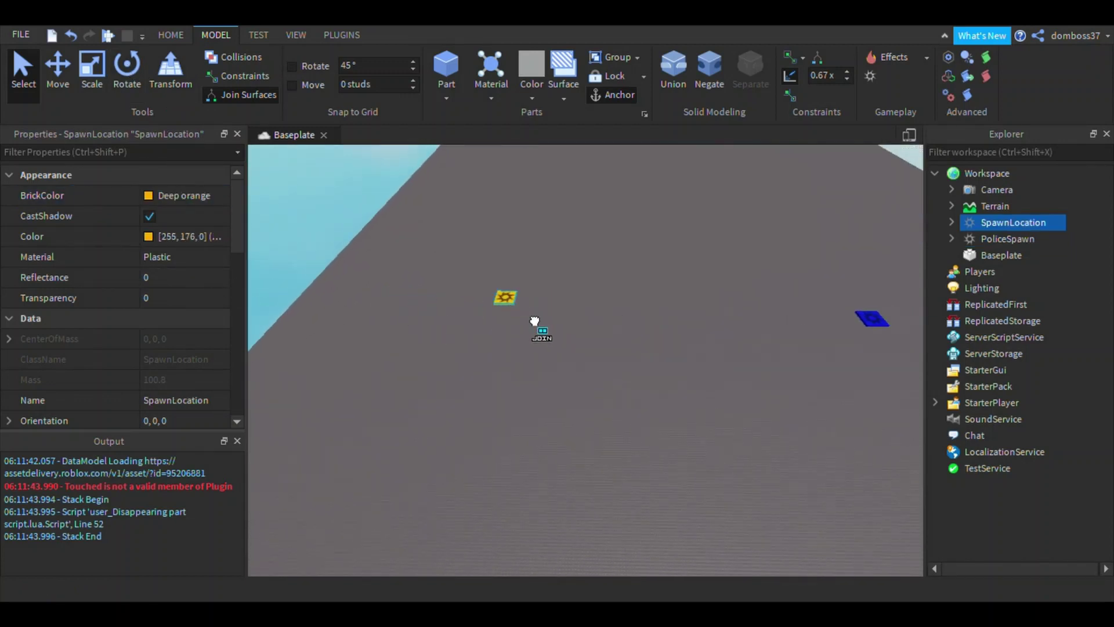
right_click_drag(532, 356, 505, 241)
key("w")
key("d")
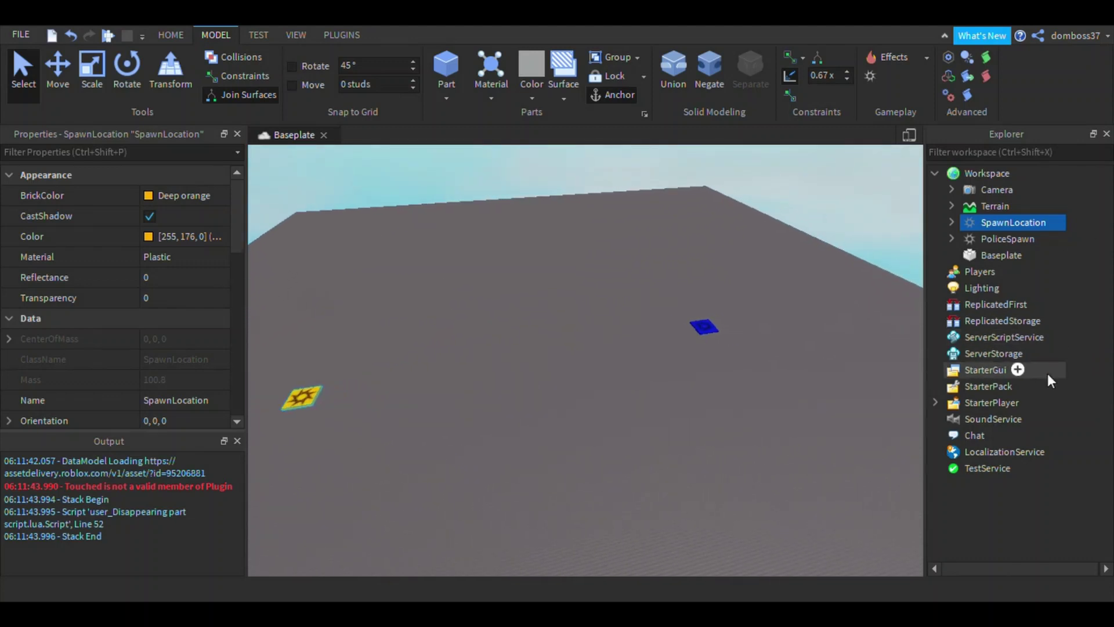
Step: Add a ScreenGui to StarterGui and name it TeamChange
left_click(1022, 371)
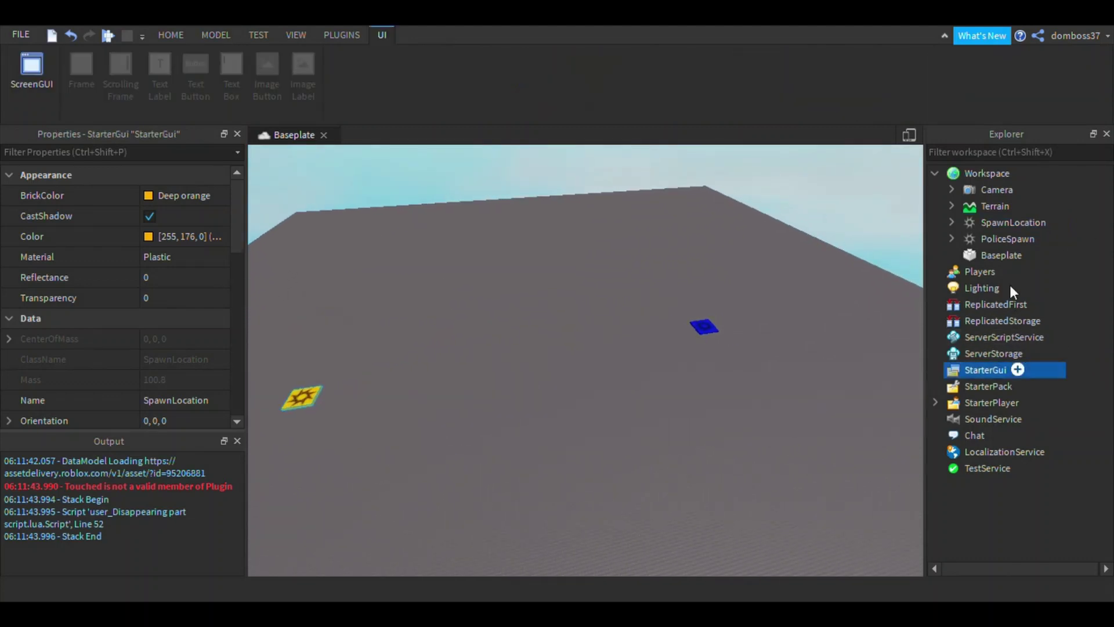
left_click(983, 290)
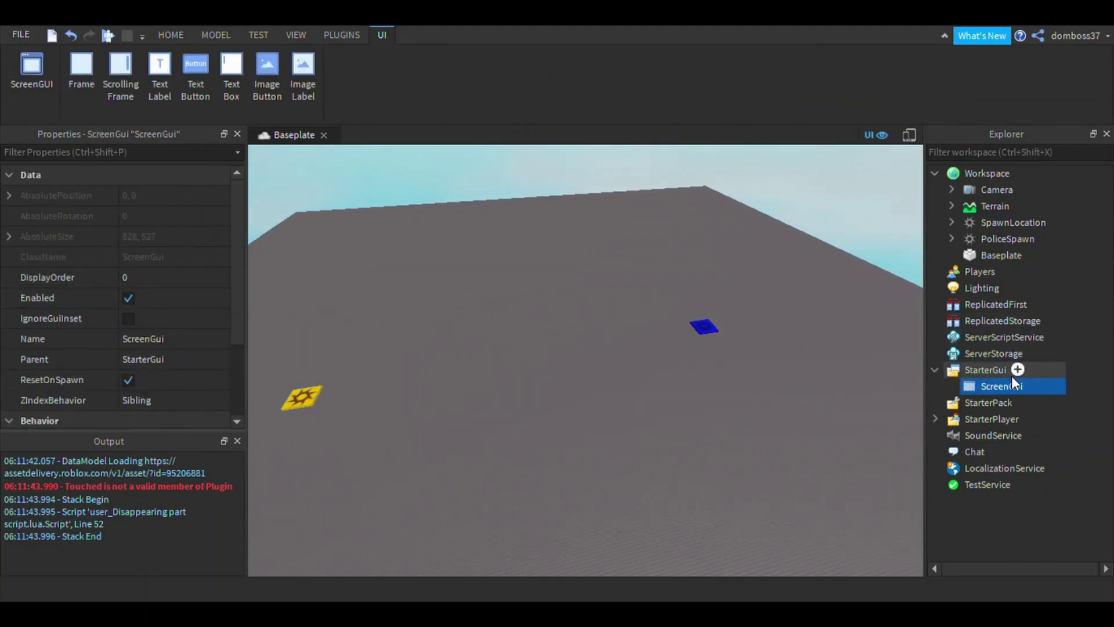
left_click(177, 342)
type("T")
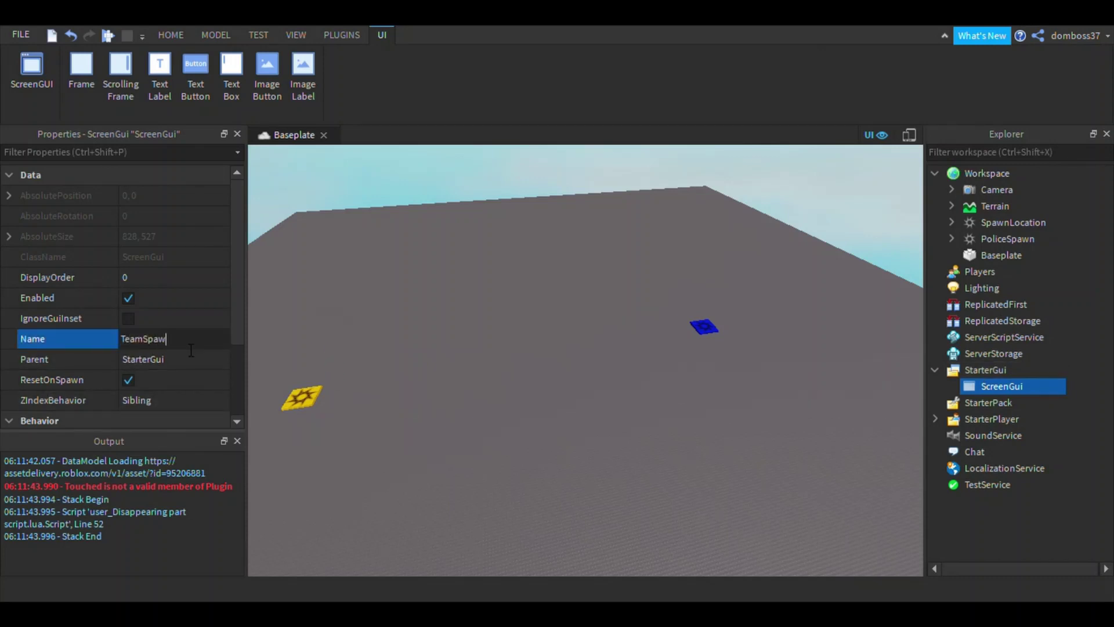
type("eamChange")
key("Return")
Step: Add a TextButton to the TeamChange GUI and place it at about 61, 163
mouse_move(1055, 393)
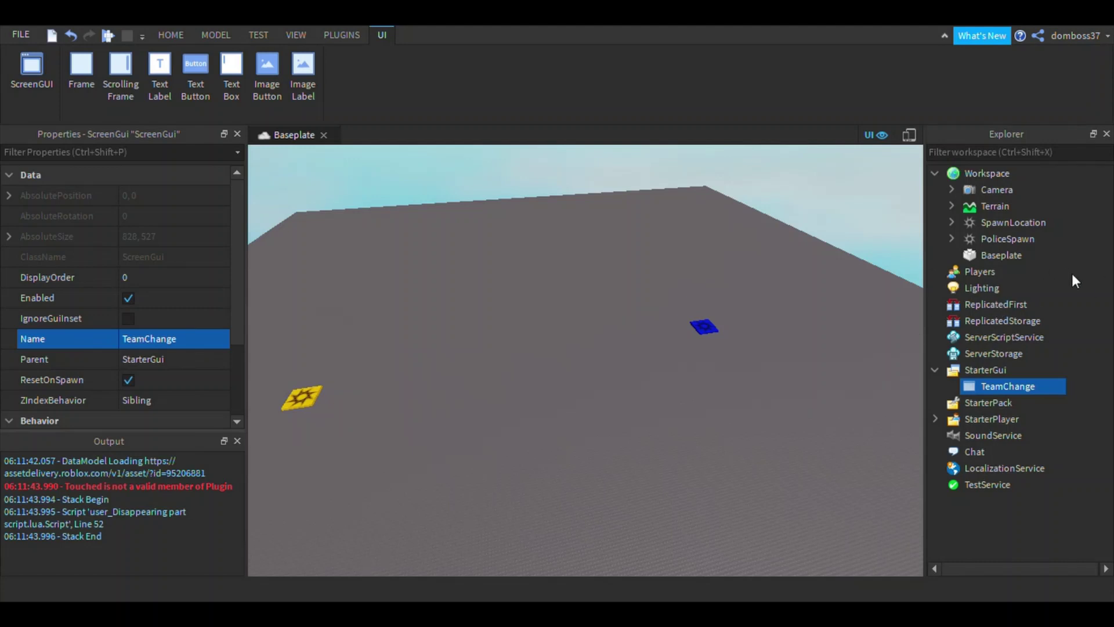
left_click(983, 315)
left_click_drag(395, 178, 445, 311)
Step: Try to set the text button's Size to 0.1,0.1,0
scroll(45, 332, "down", 1)
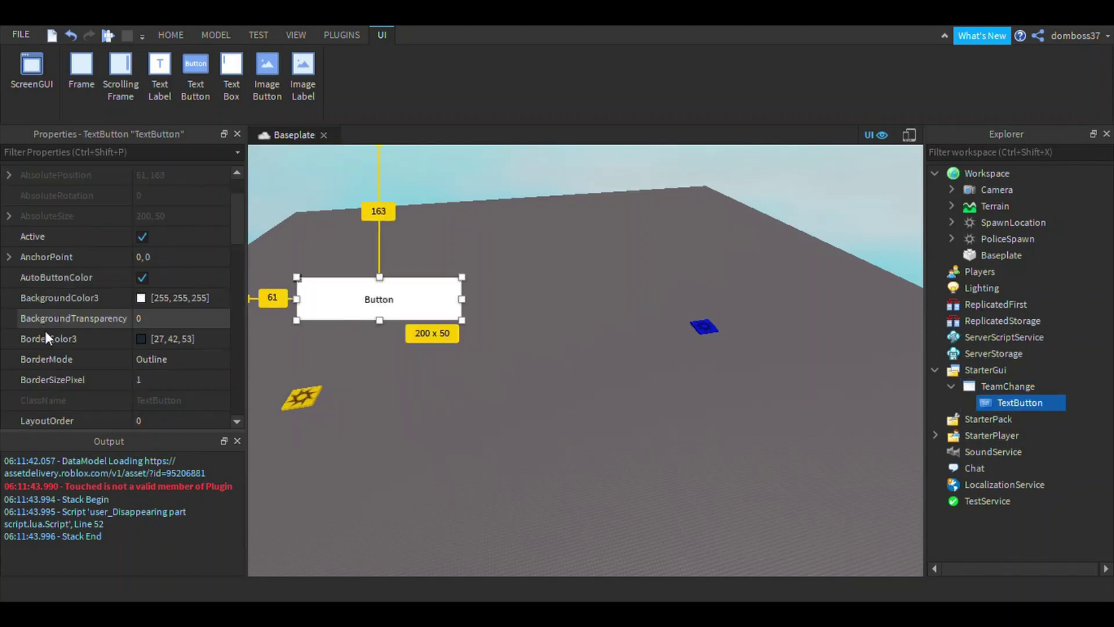
scroll(86, 322, "down", 3)
left_click(228, 276)
type("0.")
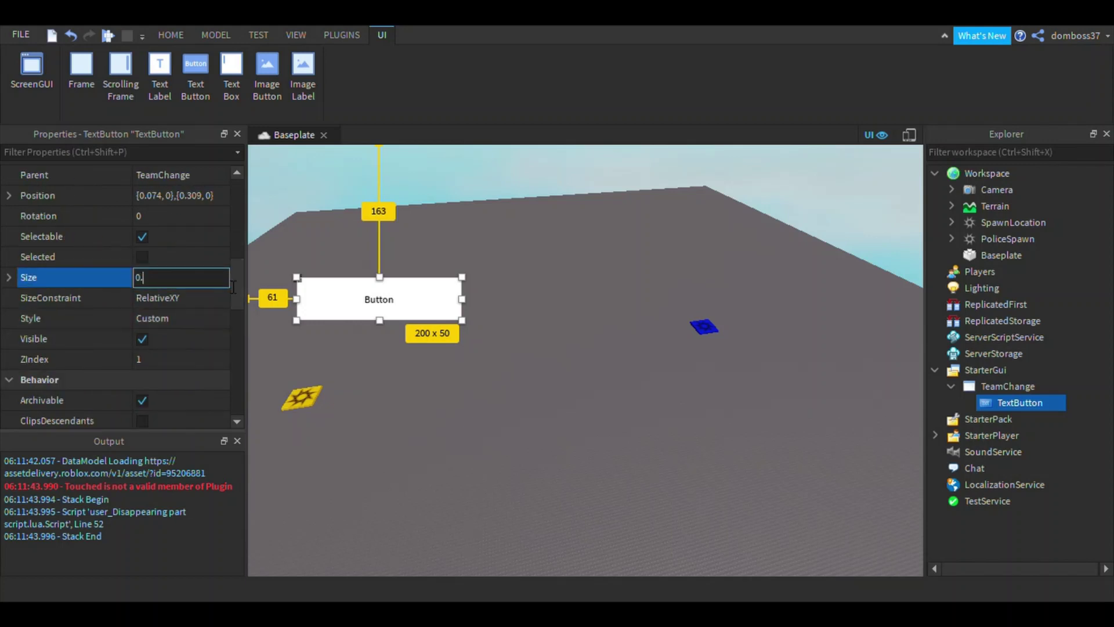
type("1,0.1,0")
key("Return")
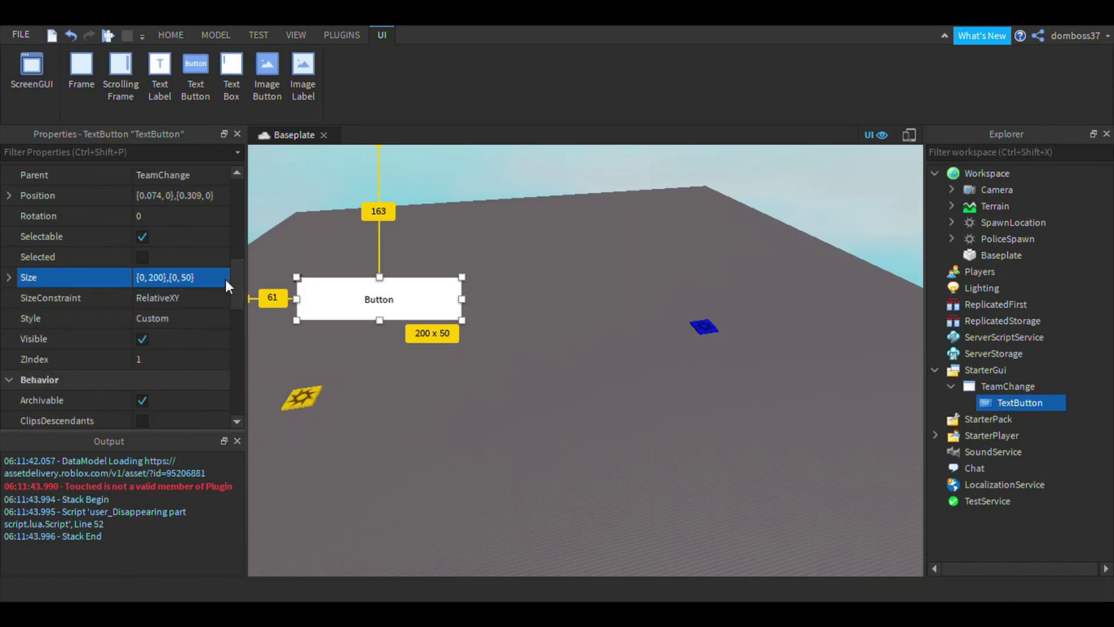
Step: Enlarge the text button to about 260 x 268 and reposition it at about 51, 129
left_click_drag(462, 321, 538, 525)
left_click_drag(487, 468, 488, 440)
left_click(355, 35)
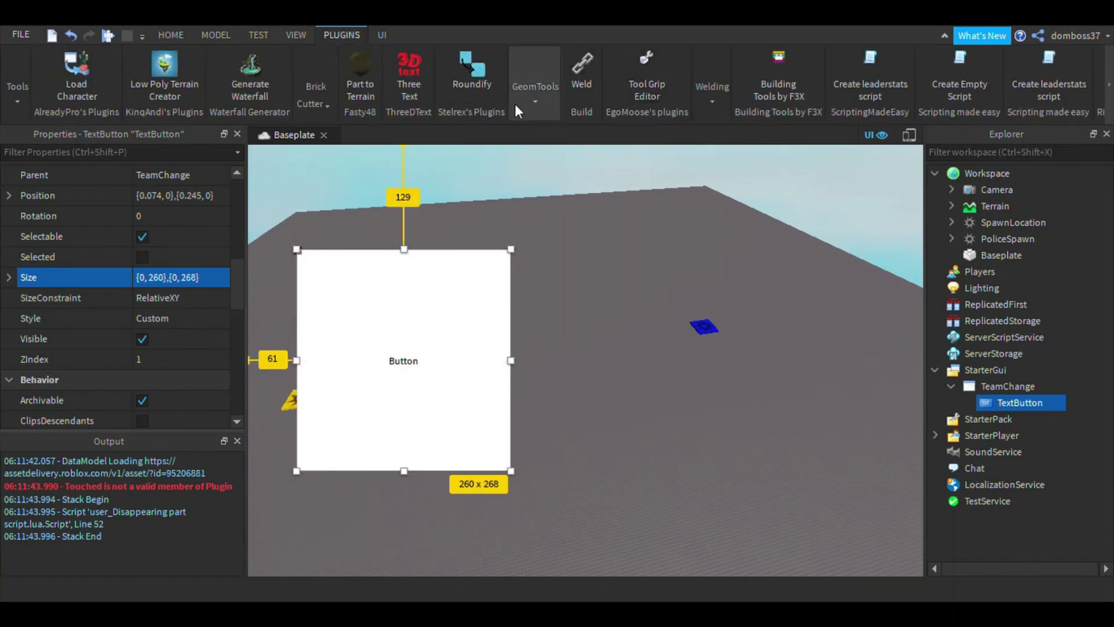
left_click(210, 33)
left_click_drag(473, 368, 462, 368)
Step: Set the text button's BackgroundColor3 to orange, 255, 170, 0
scroll(121, 279, "up", 5)
scroll(123, 281, "up", 2)
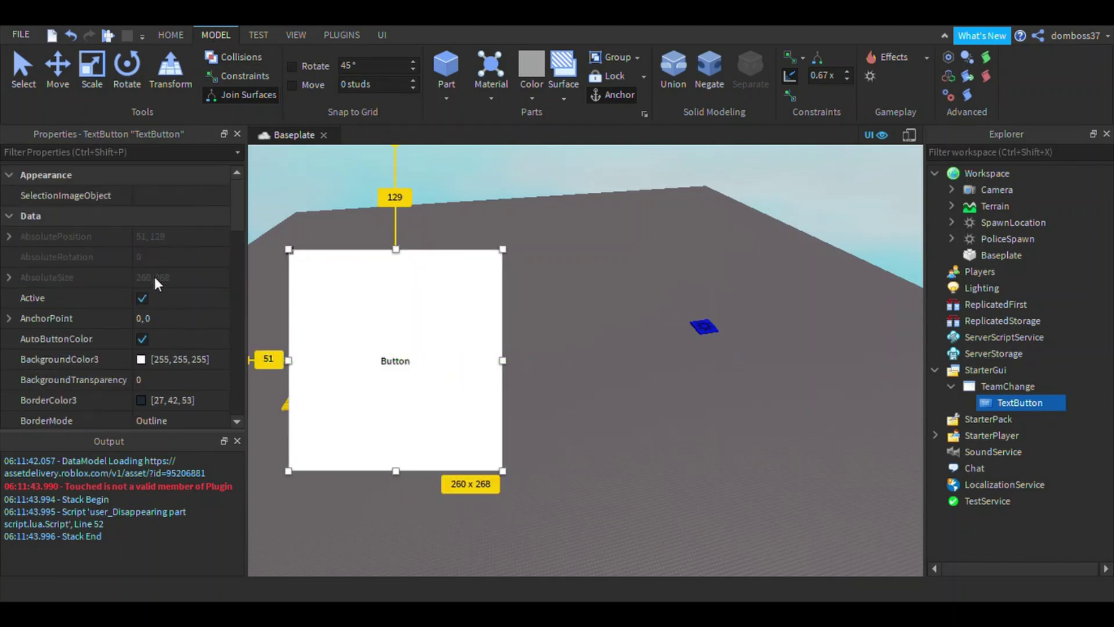
left_click(138, 359)
left_click_drag(613, 210, 605, 178)
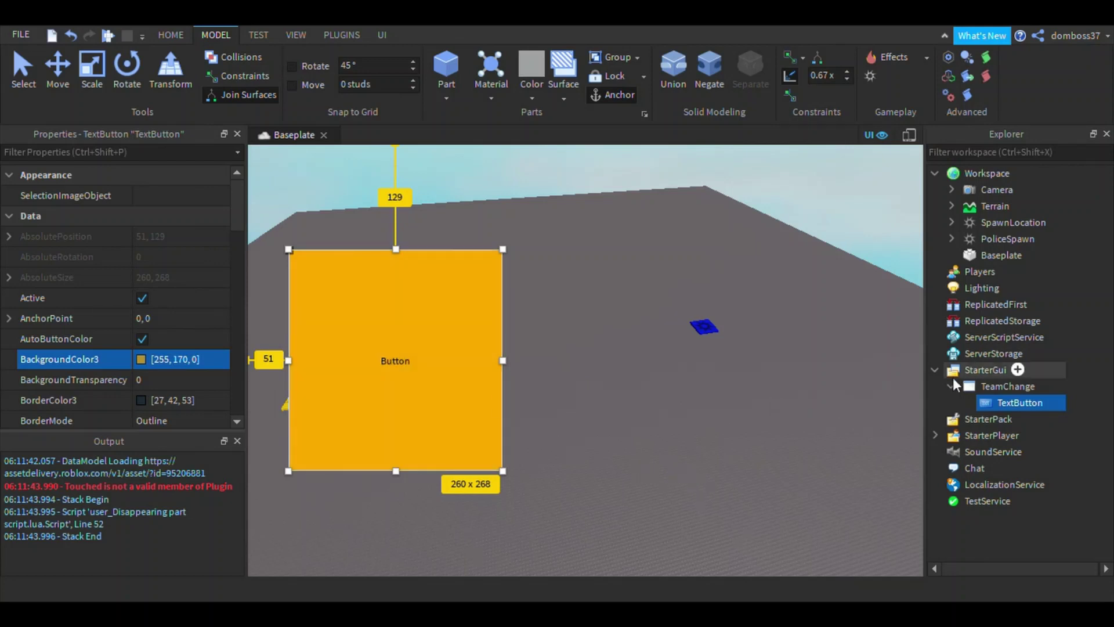
Step: Rename the text button to ChangeToPrisoner
right_click(999, 401)
left_click(934, 143)
type("Change")
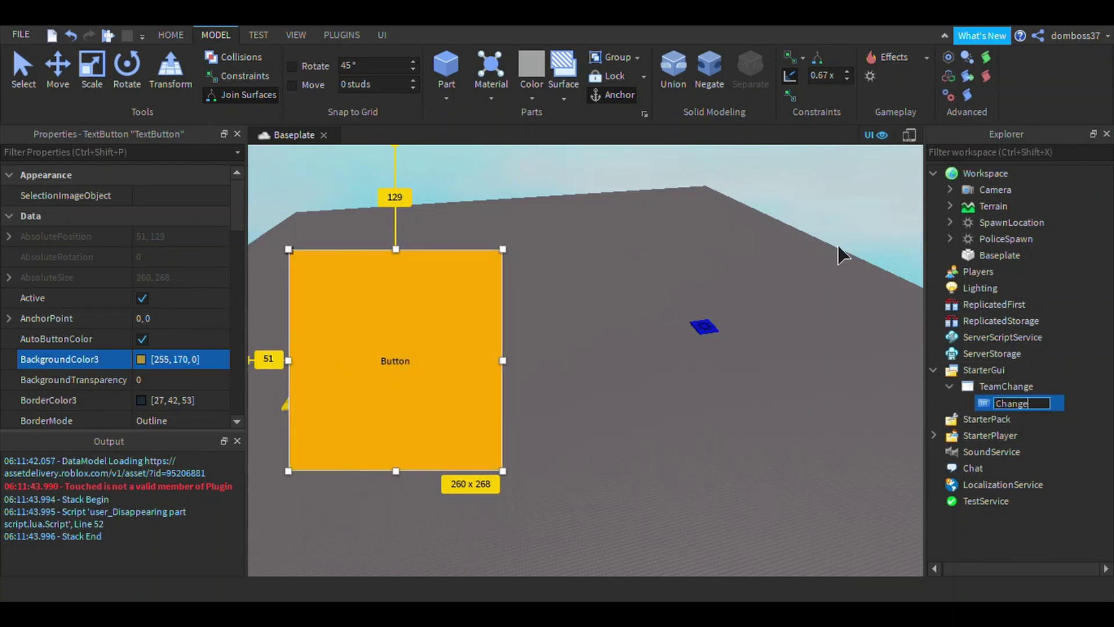
type("ToPrisoner")
key("Return")
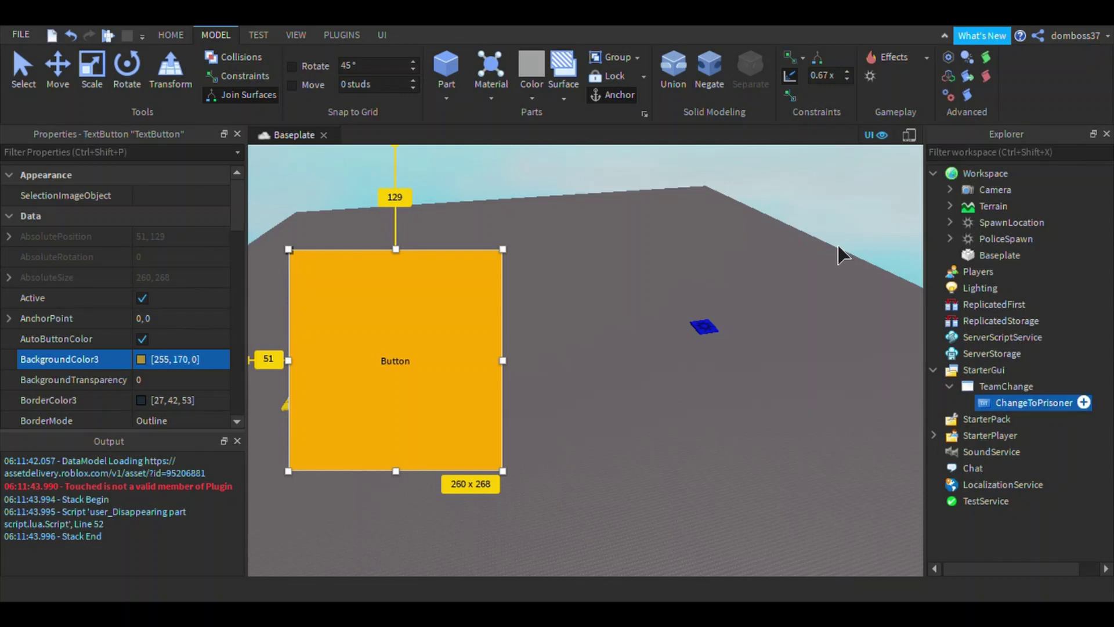
Step: Enable TextScaled on the ChangeToPrisoner button and set its Font to SourceSansBold
scroll(154, 325, "down", 12)
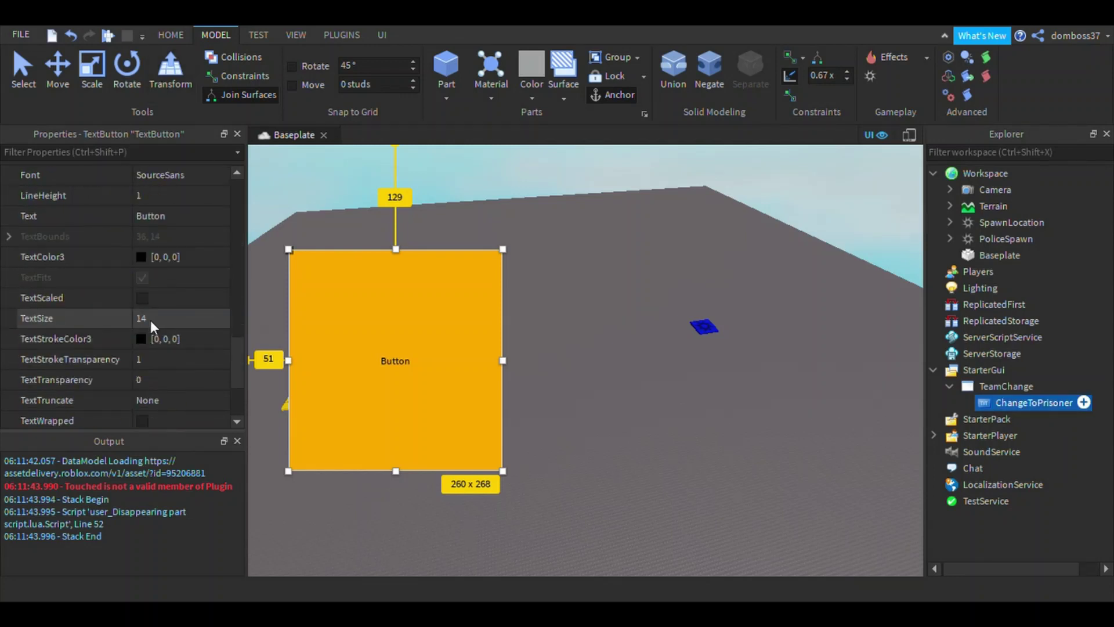
left_click(144, 298)
scroll(148, 302, "up", 3)
left_click(180, 237)
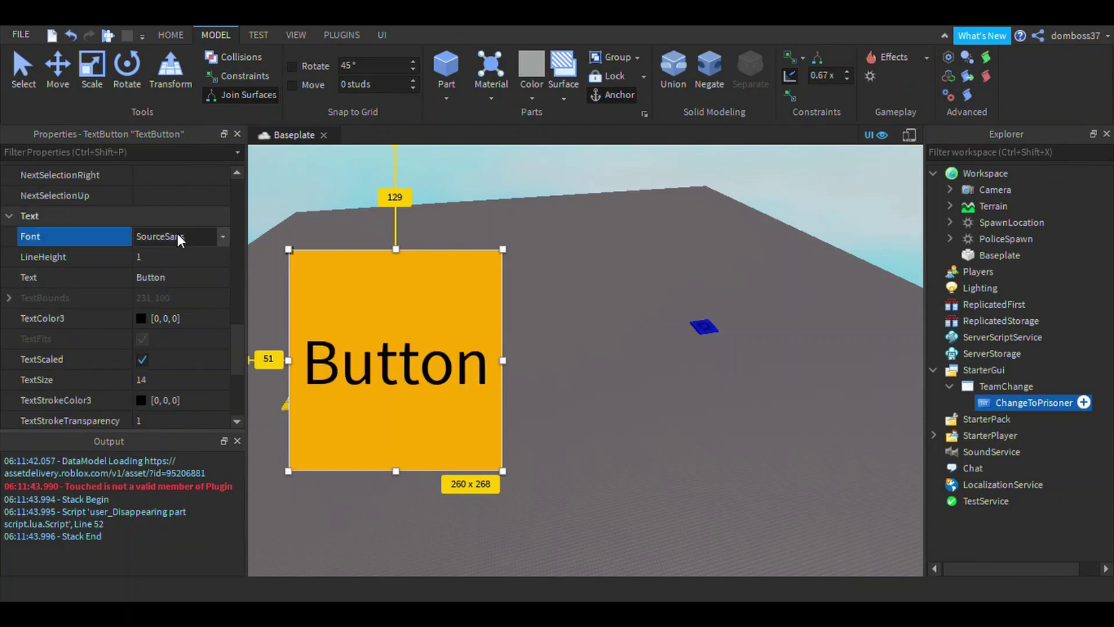
left_click(179, 344)
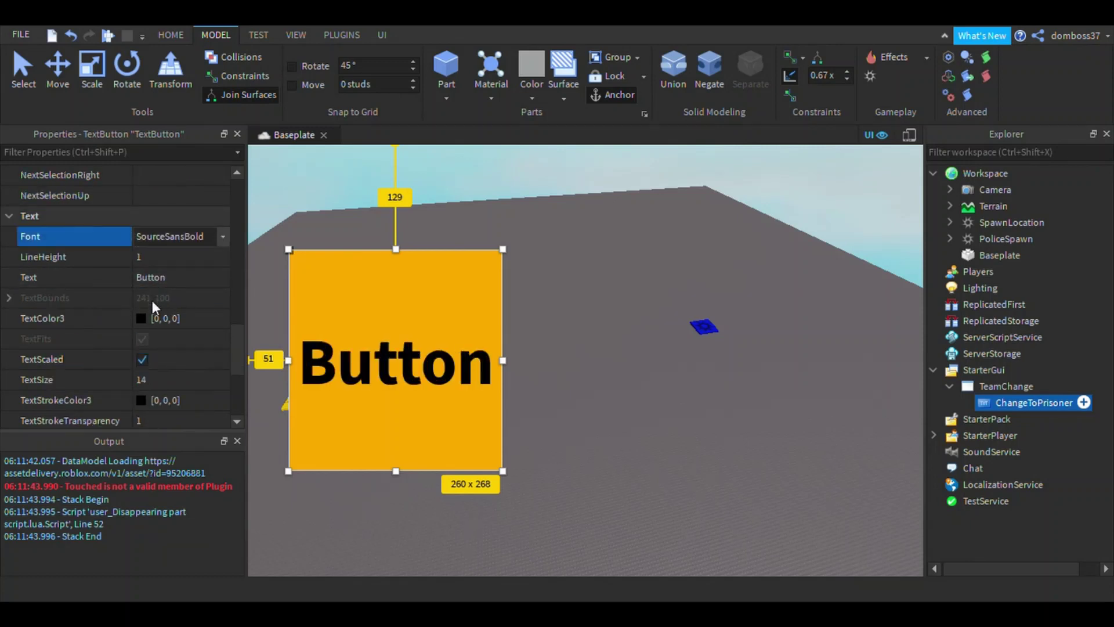
Step: Set the ChangeToPrisoner button's TextColor3 to white, 255, 255, 255
left_click(143, 322)
left_click_drag(749, 188, 744, 150)
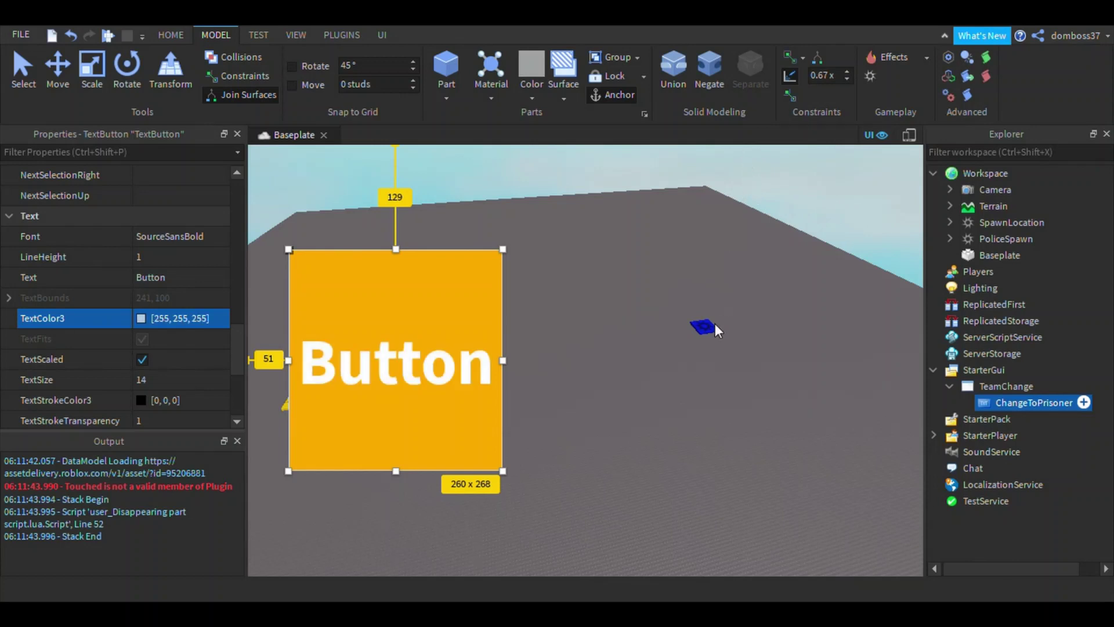
left_click(670, 472)
Step: Set the ChangeToPrisoner button's TextStrokeTransparency to 0 and its Text to "Become A Prisoner"
left_click(153, 420)
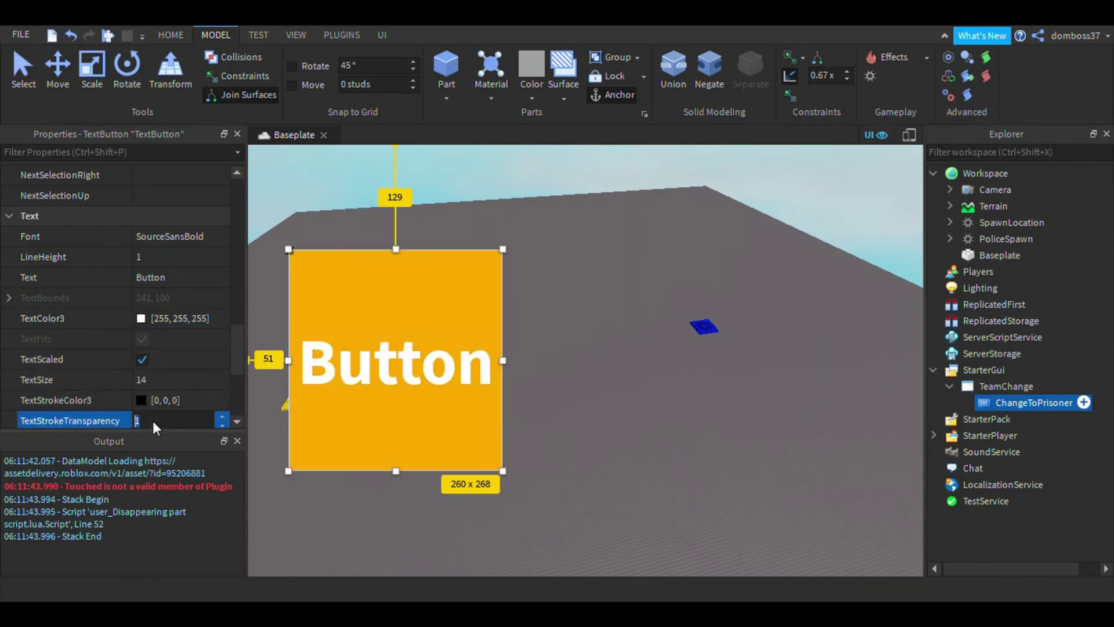
type("0")
key("Return")
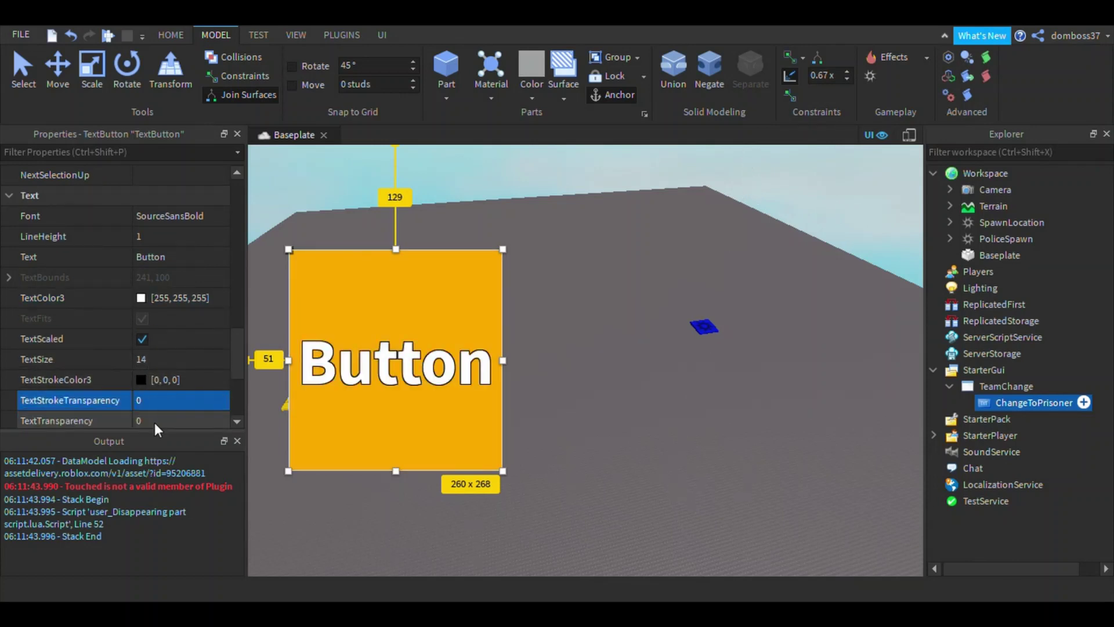
left_click(171, 258)
type("Become A Pris")
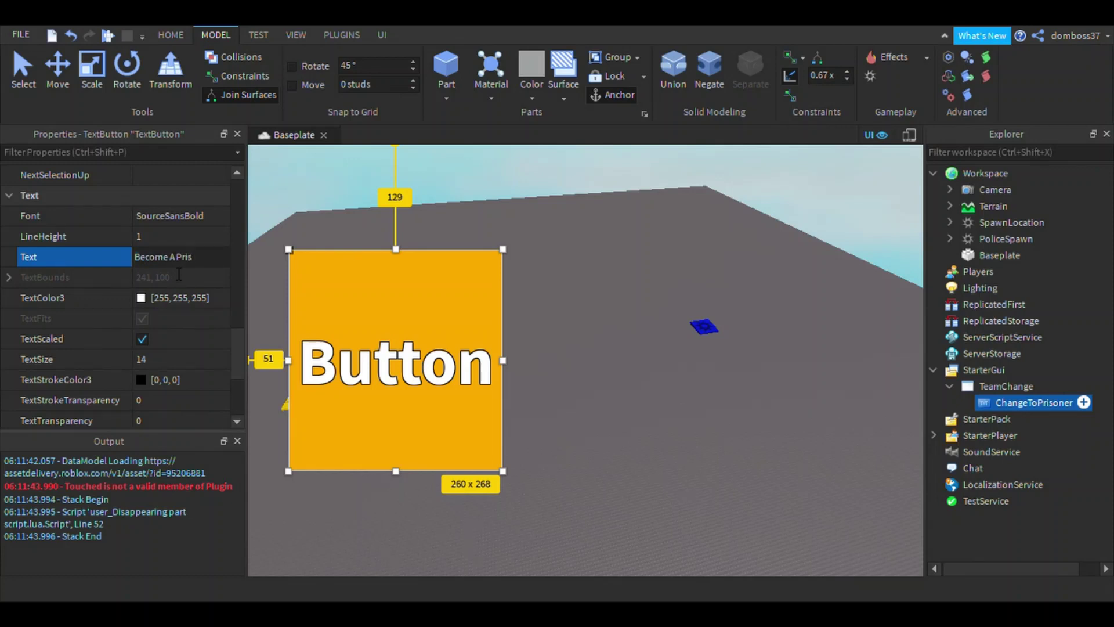
type("oner")
key("Return")
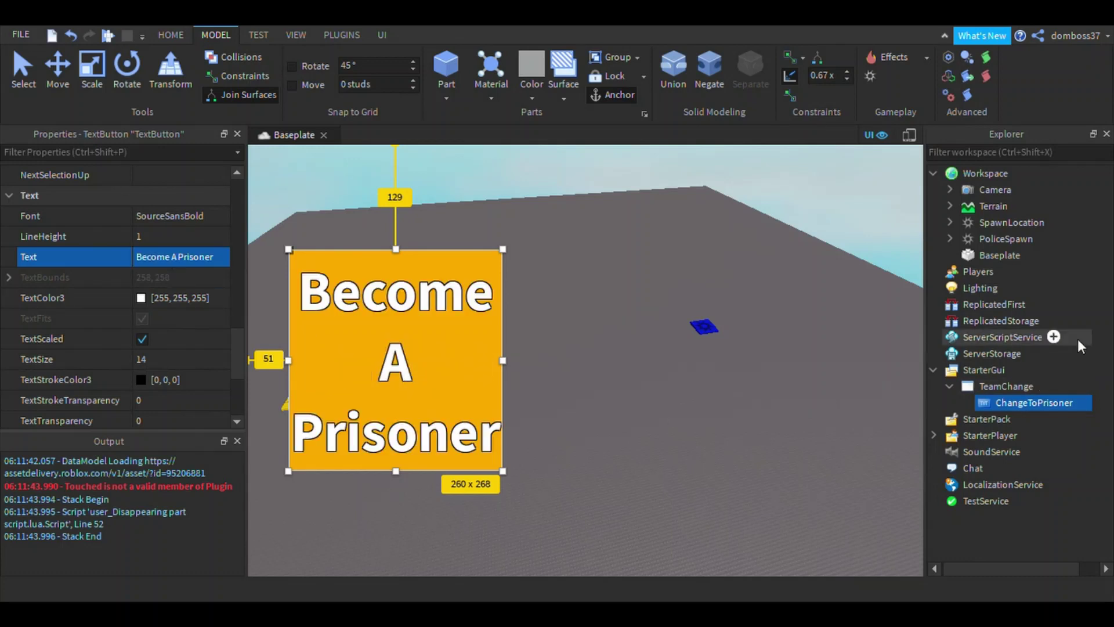
Step: Add a Frame to the TeamChange ScreenGui and set its Size to 1,0,1,0
left_click(1052, 388)
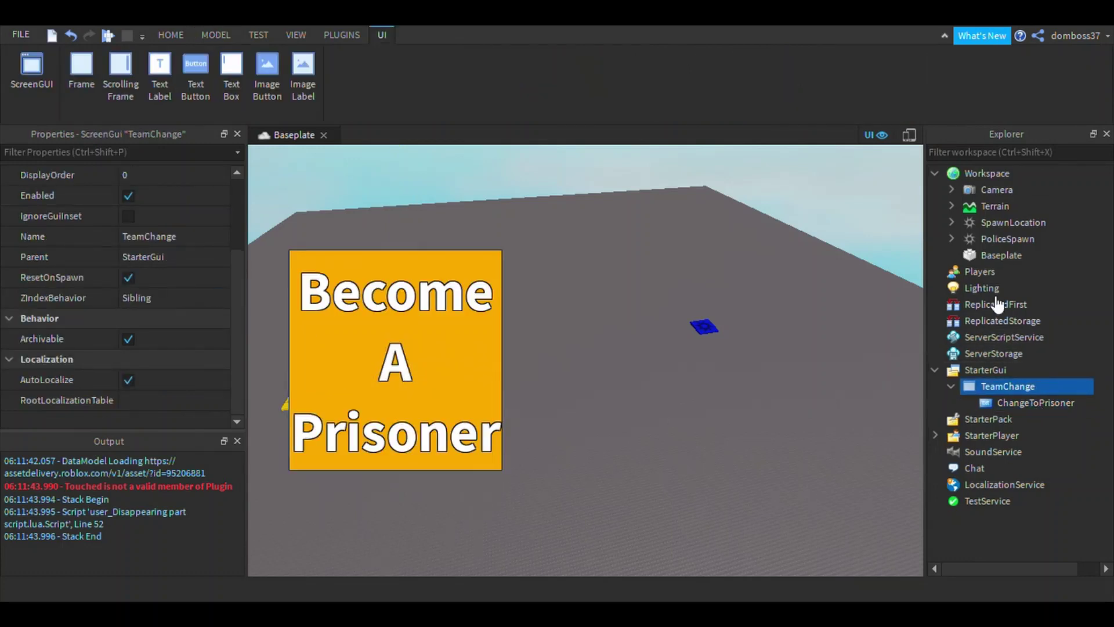
left_click(82, 72)
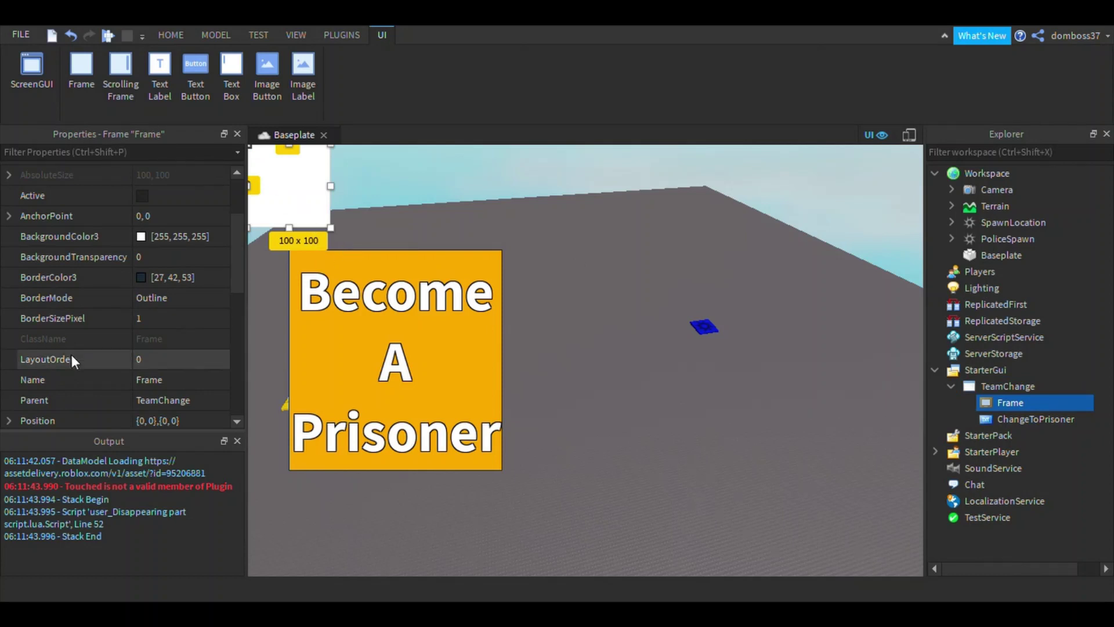
scroll(133, 343, "down", 4)
left_click(177, 236)
type("1,0,1,0")
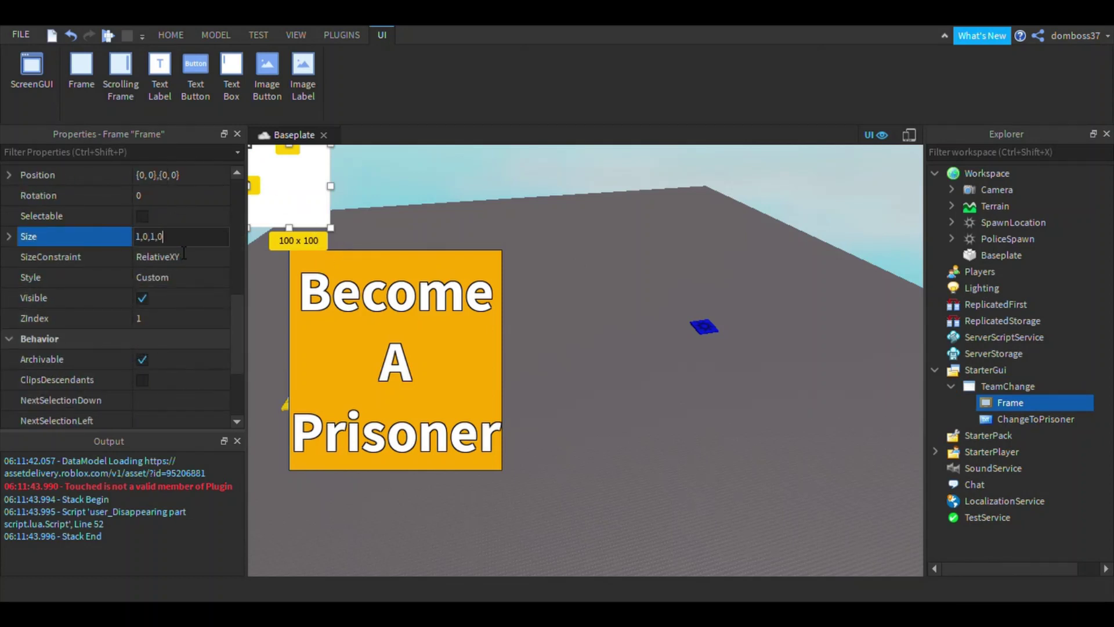
key("Return")
Step: Set the Frame's BackgroundTransparency to 1
scroll(145, 247, "up", 3)
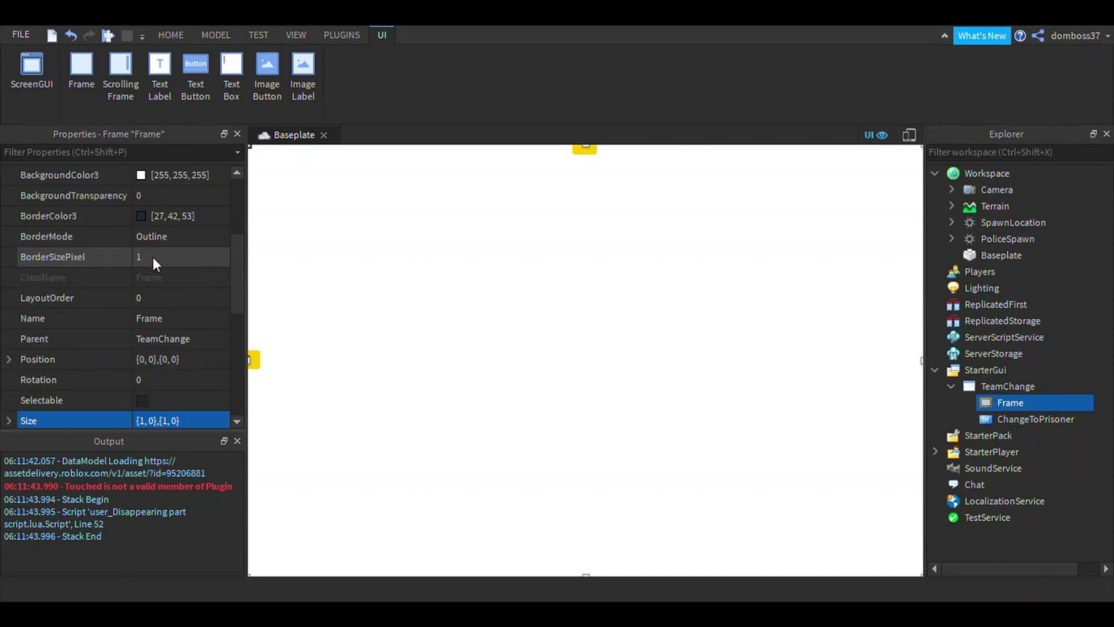
scroll(154, 264, "up", 2)
left_click(166, 318)
type("1")
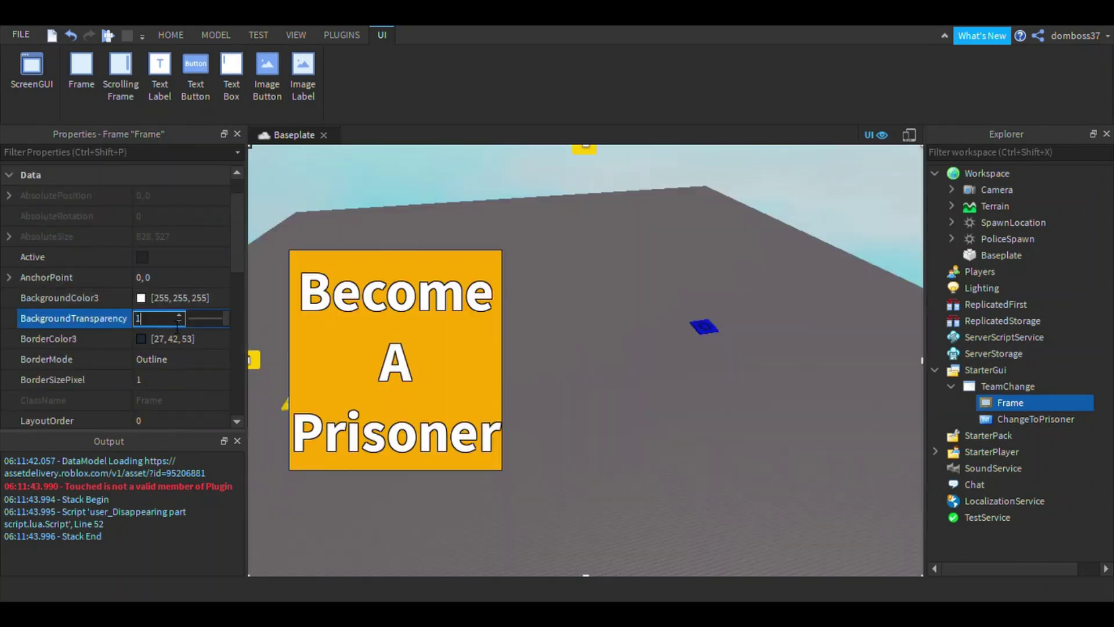
key("Return")
Step: Move the ChangeToPrisoner button into the Frame so that the Frame becomes its parent
left_click(1014, 413)
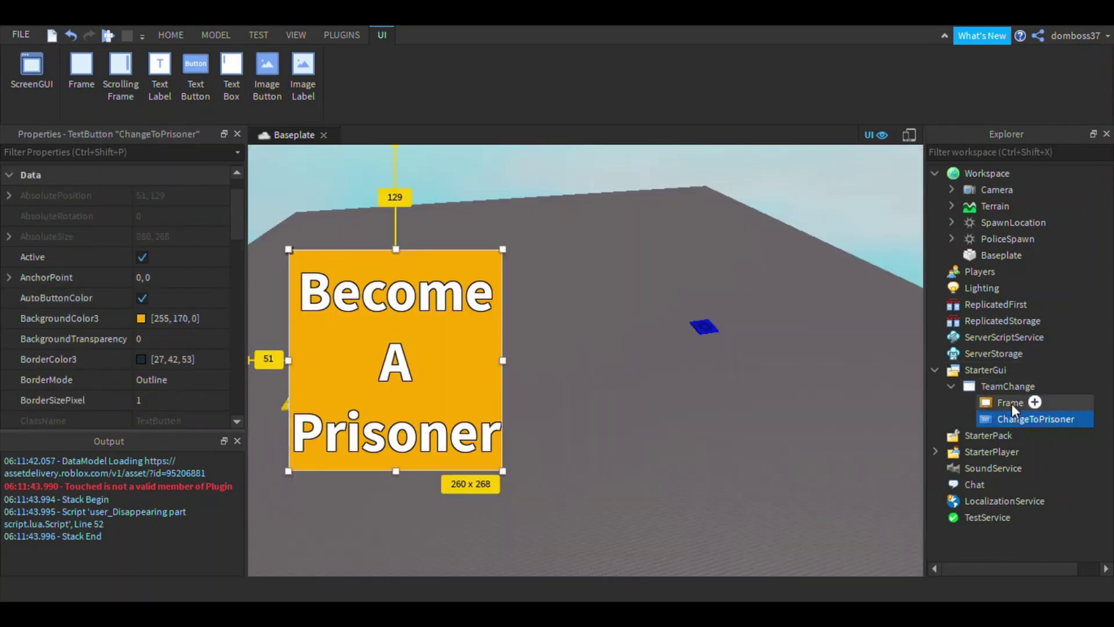
mouse_move(998, 420)
left_mouse_down()
mouse_move(1059, 421)
mouse_move(1016, 408)
left_mouse_up()
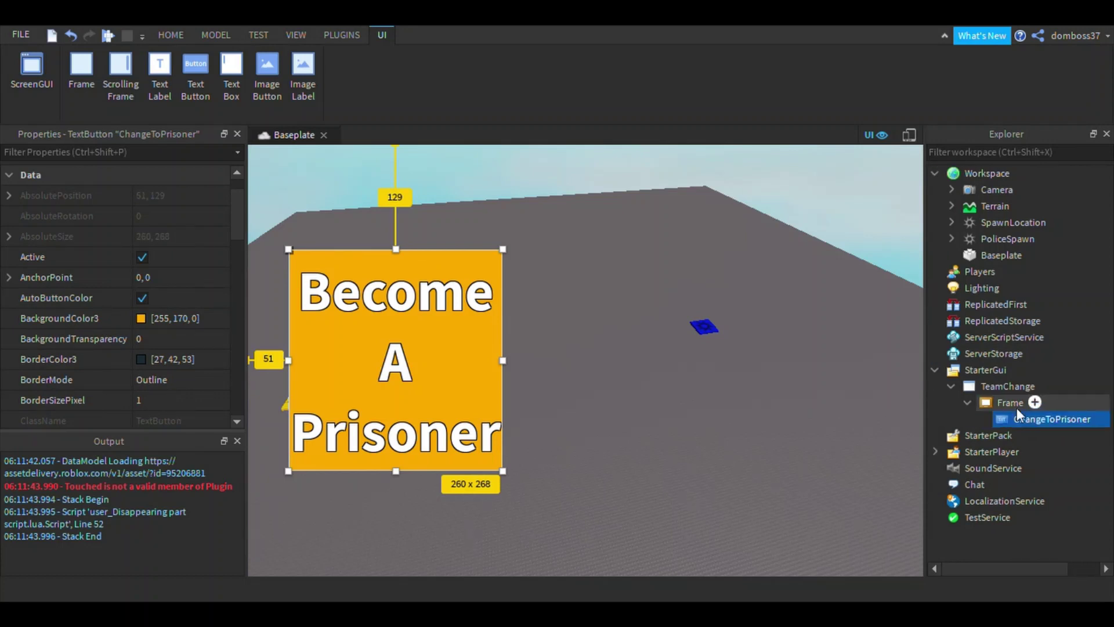
right_click_drag(800, 444, 799, 437)
Step: Turn the Frame's Visible property off and back on to check how it affects the button inside
left_click(1002, 401)
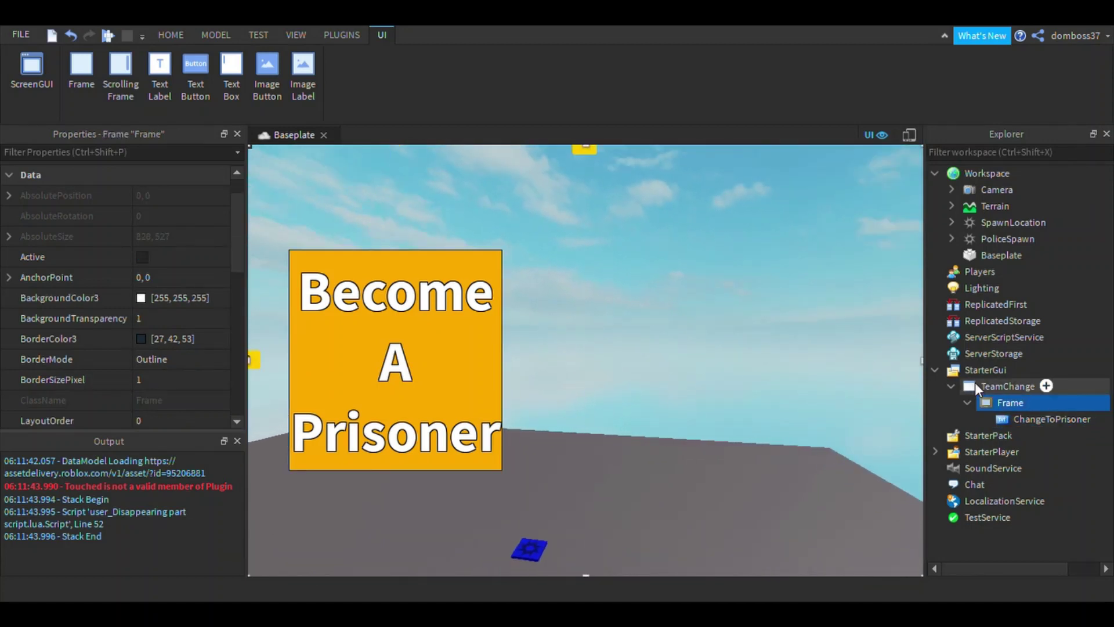
scroll(102, 346, "down", 5)
left_click(141, 298)
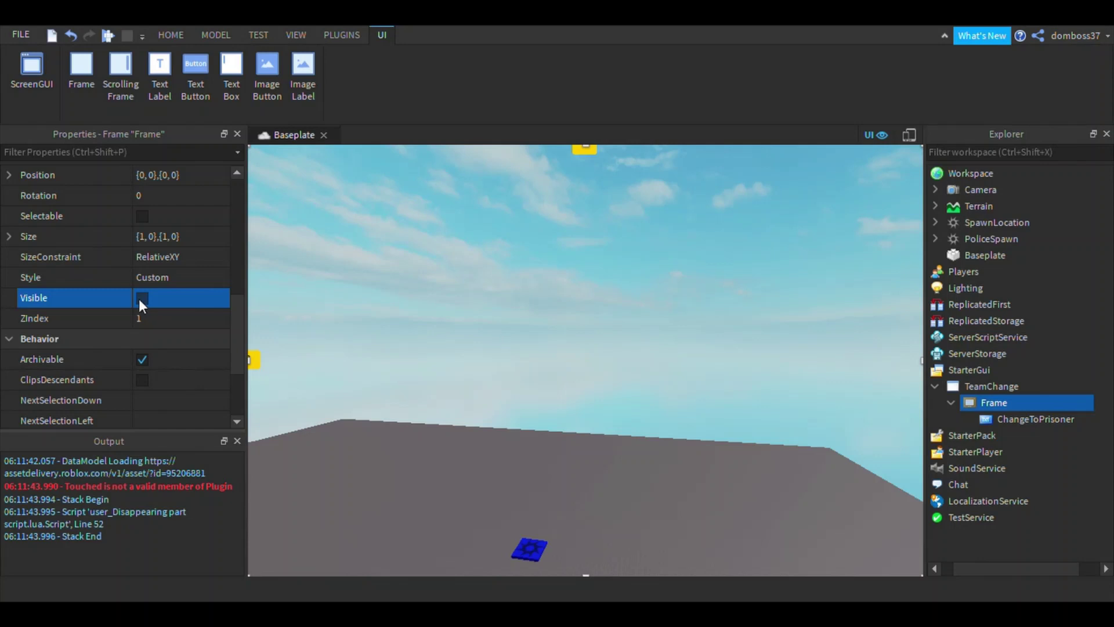
left_click(142, 298)
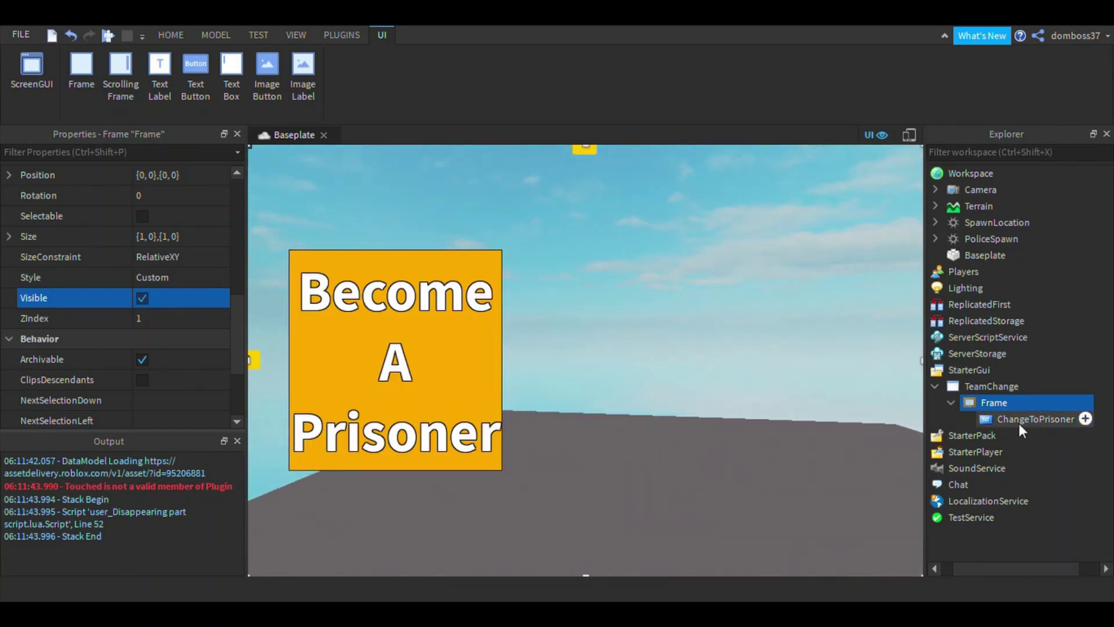
Step: Insert a Script into the ChangeToPrisoner button and clear its default code
left_click(1085, 419)
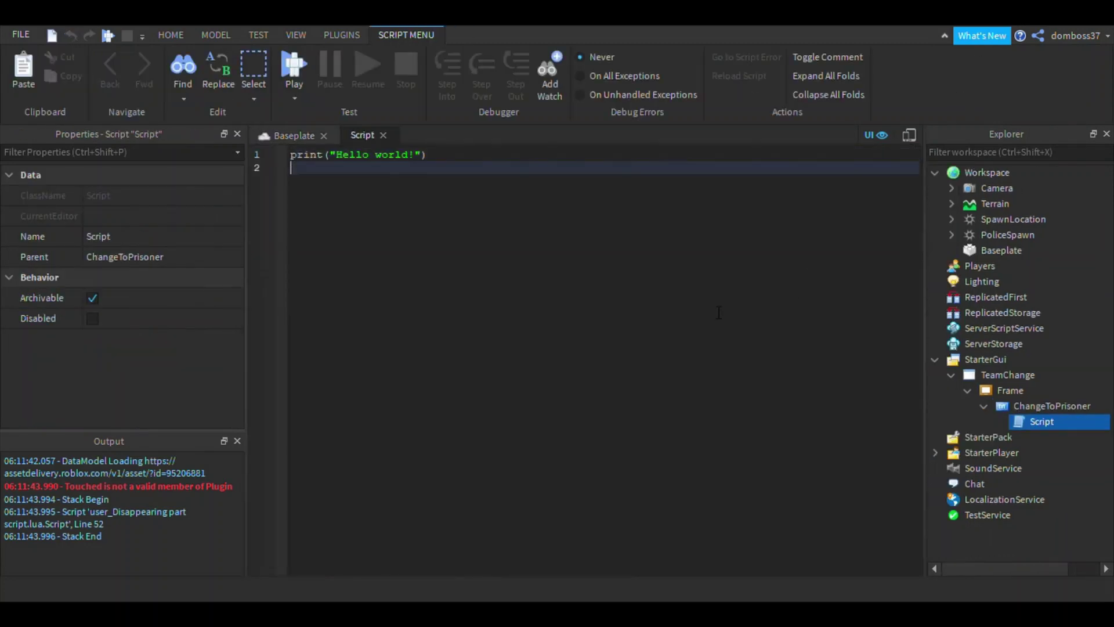
key("ctrl+a")
key("BackSpace")
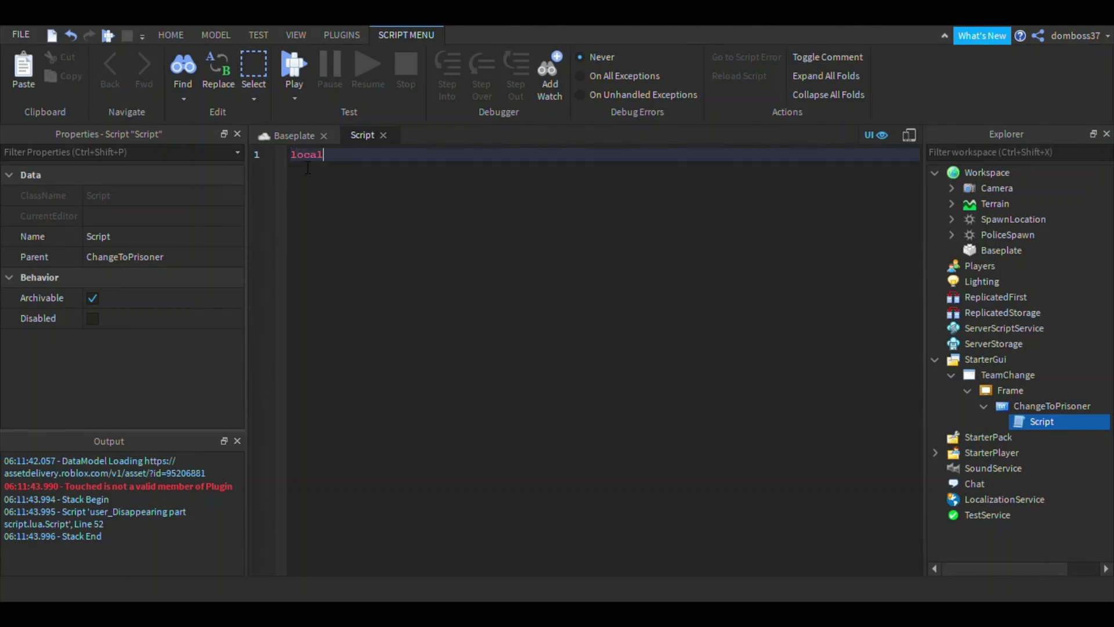
Step: Write the first script line as local player = script.Parent.Parent.Parent.Parent.Parent
type("script.Parent")
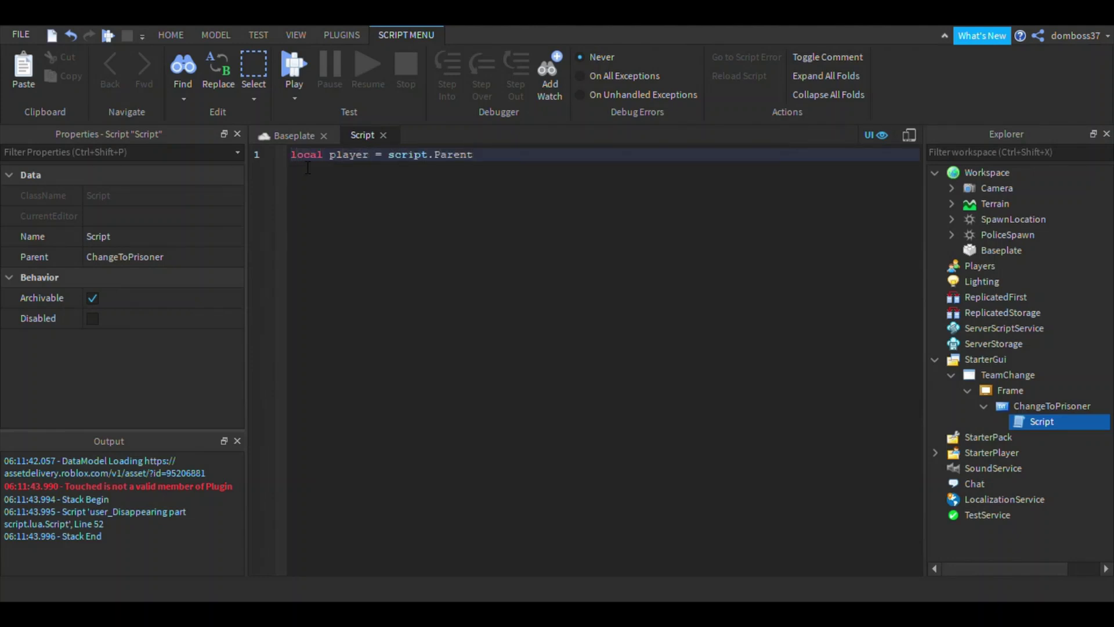
type(".Parent.Parent")
left_click(1009, 406)
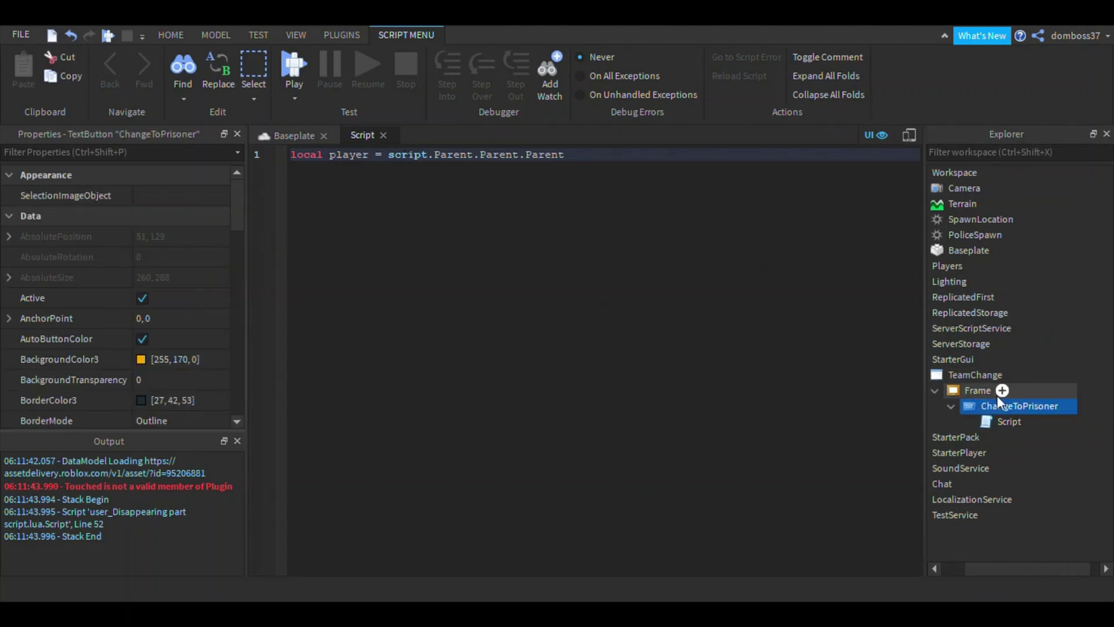
left_click(966, 389)
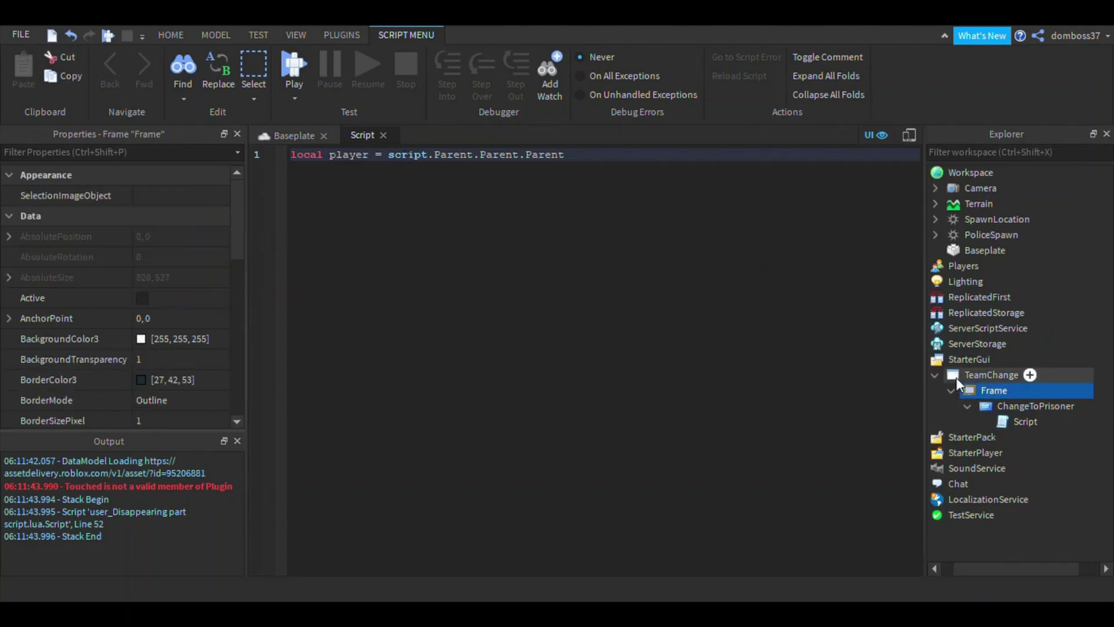
left_click(956, 377)
left_click(593, 155)
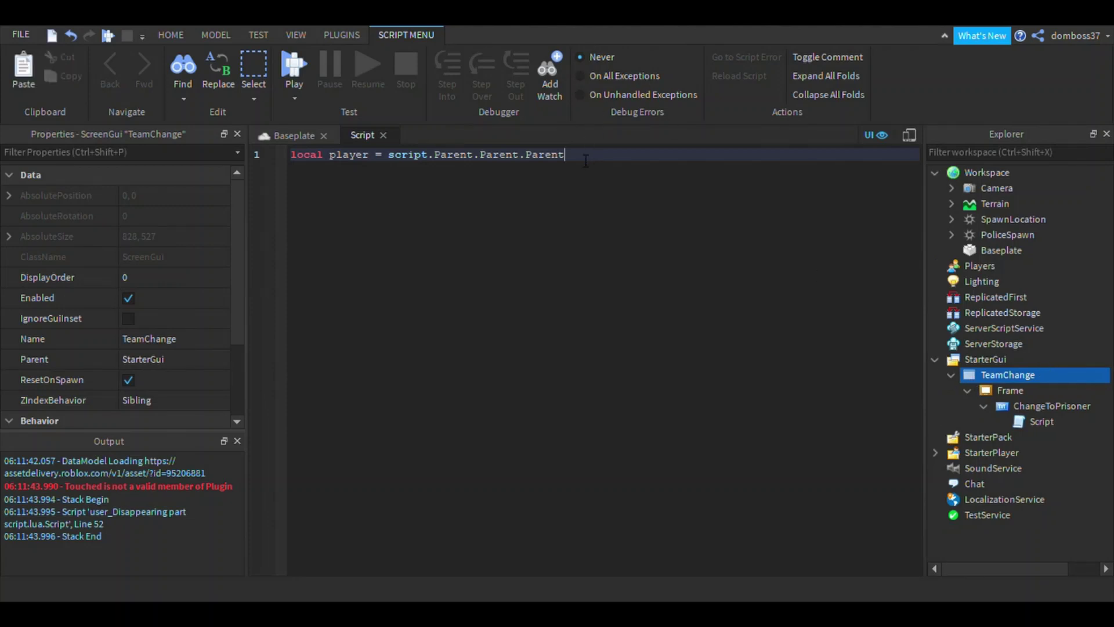
type("Par")
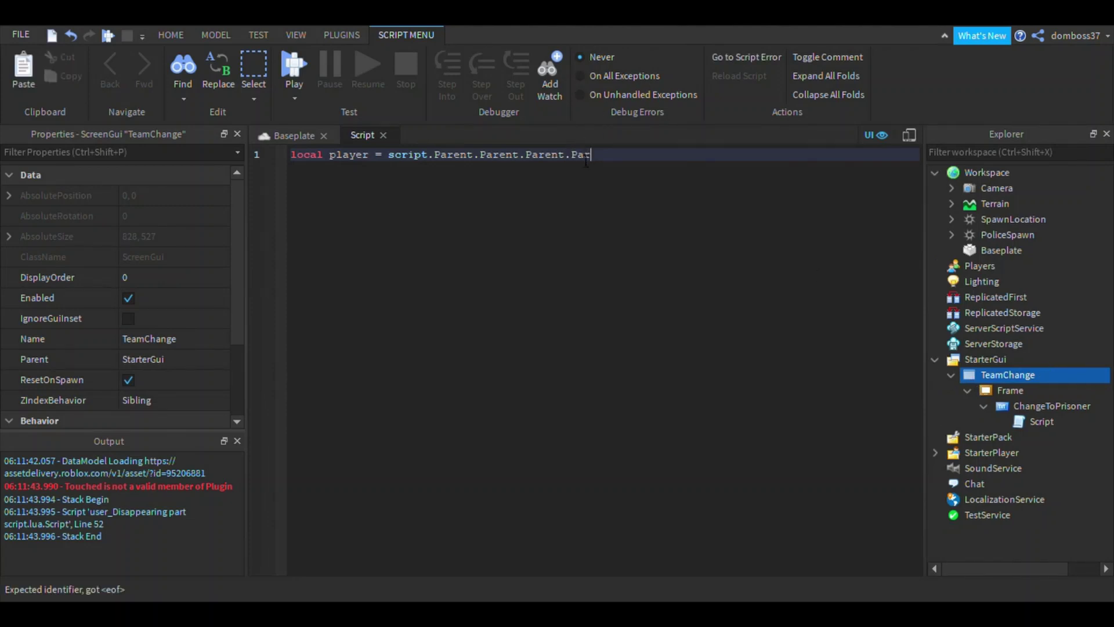
type("Parent")
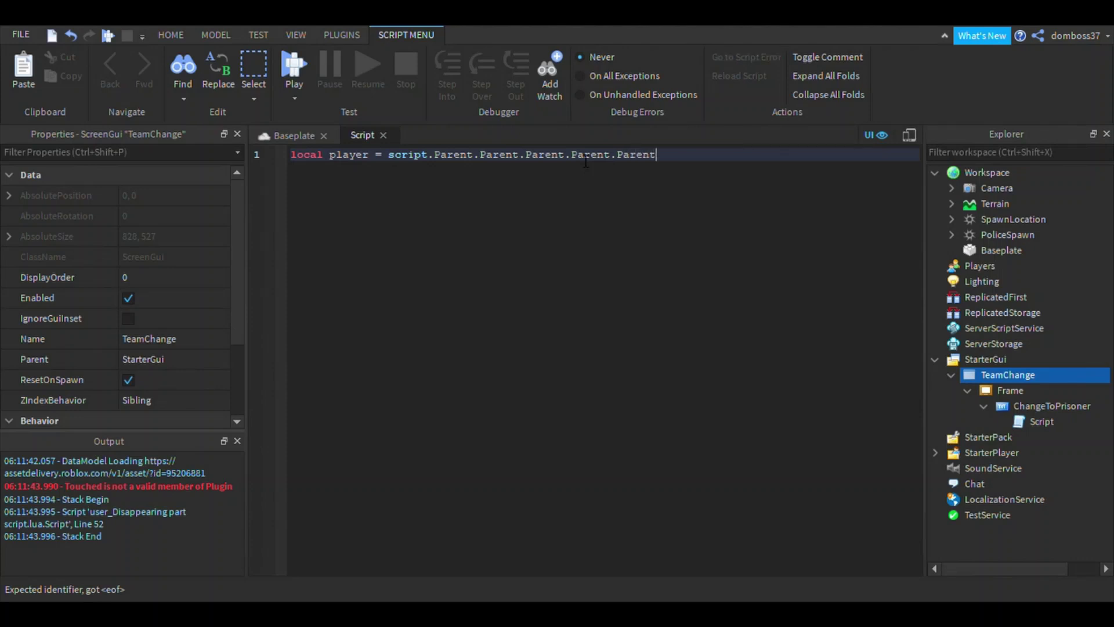
left_click_drag(688, 156, 389, 154)
left_click(671, 143)
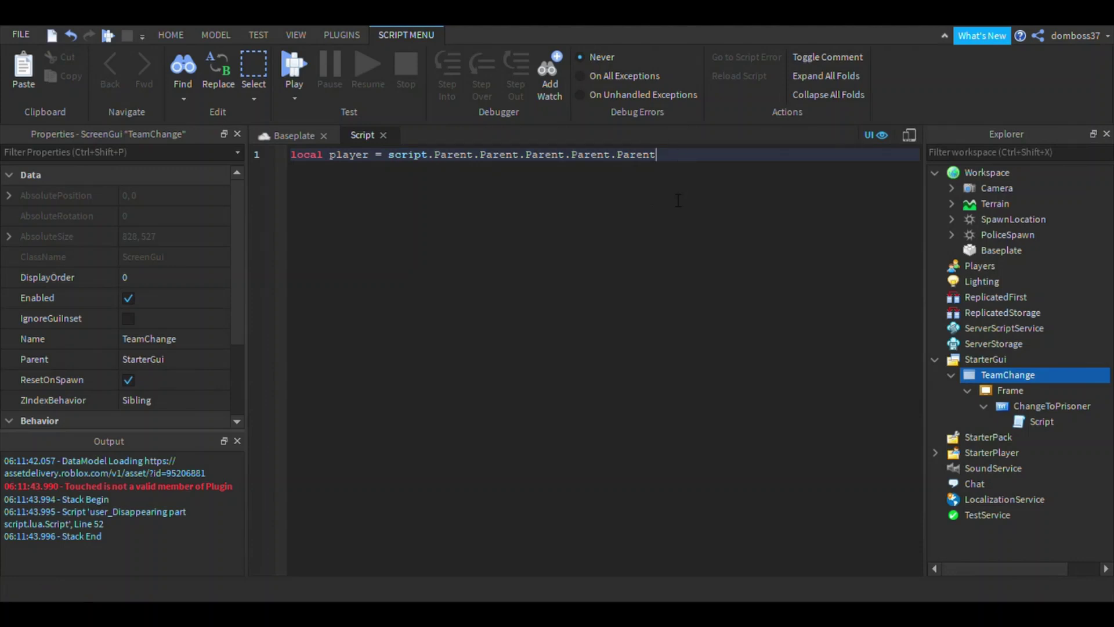
Step: Leave a blank line and connect an empty function to the button with script.Parent.MouseButton1Click:Connect(function()
key("Return")
key("Return")
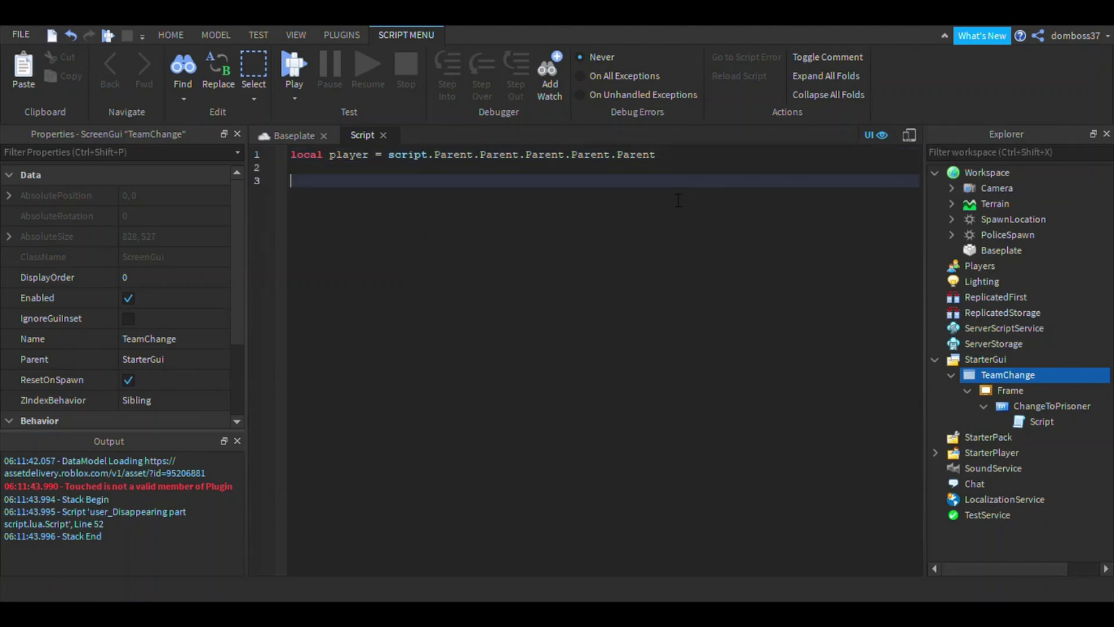
type("script.Parent.MouseButton1Click")
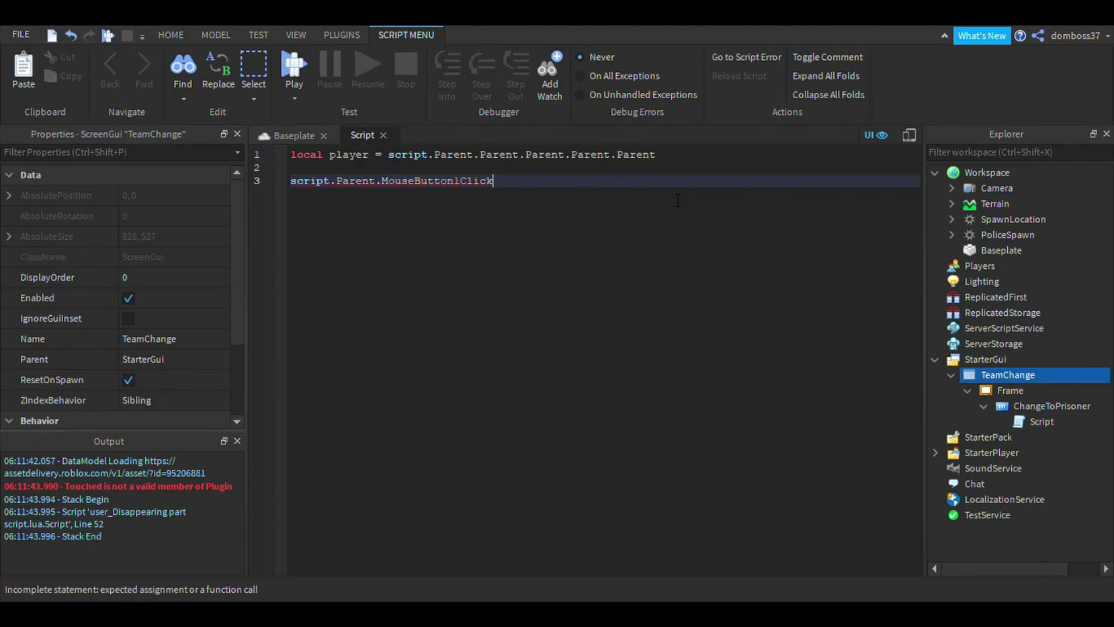
type(":Connect(function()")
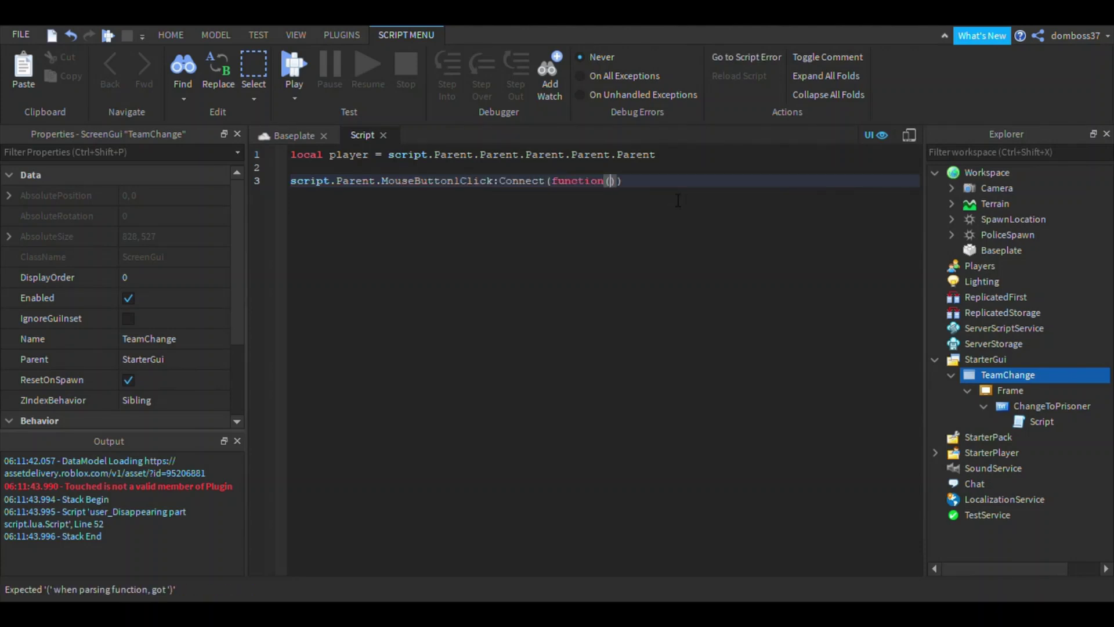
key("Return")
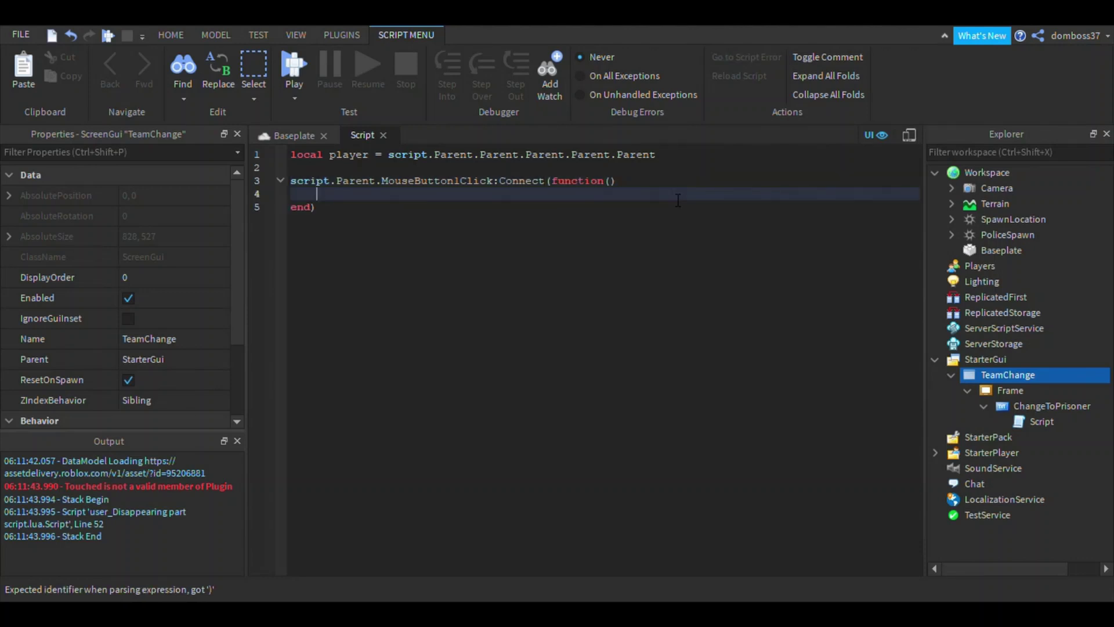
Step: Inside the click function, add the line local character = workspace[player]
type("local cha")
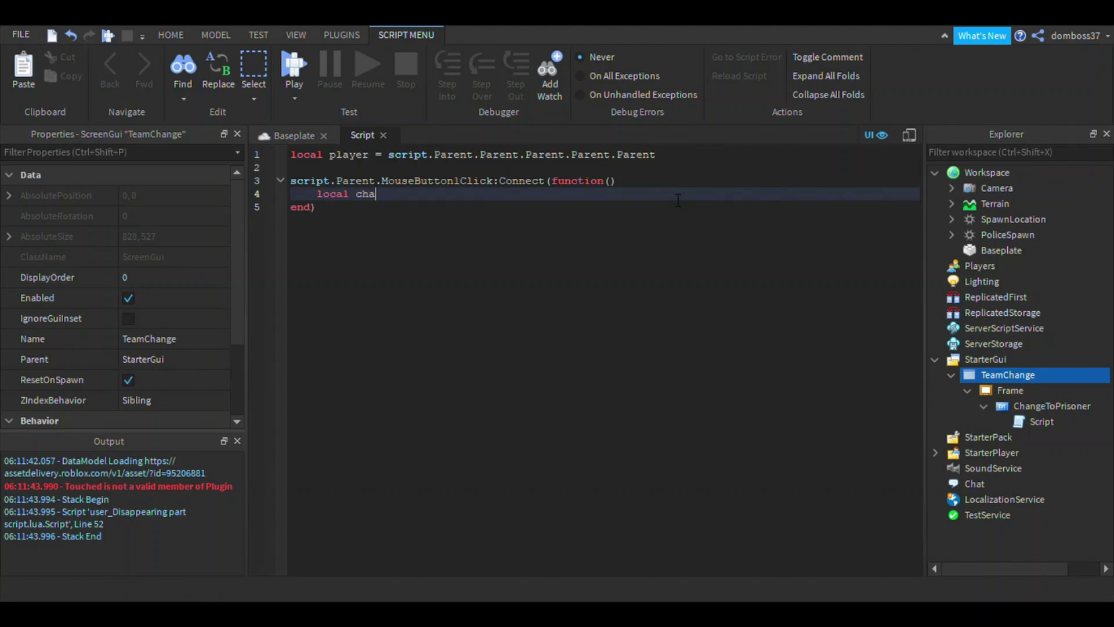
type("racter = workspace")
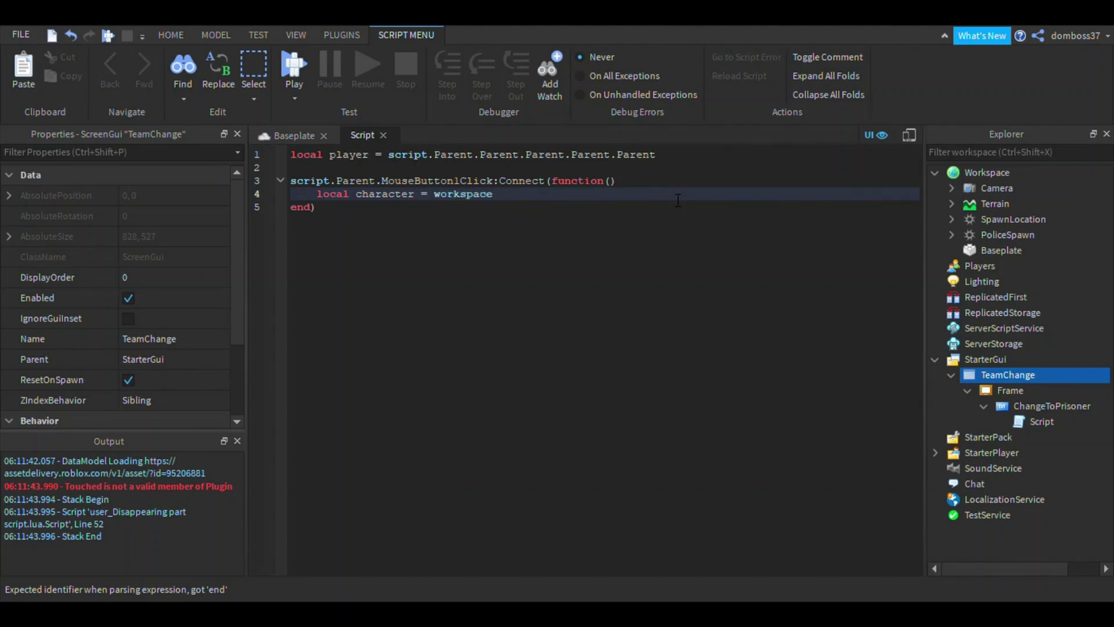
type("[player]")
key("Return")
type("character:F")
key("BackSpace")
key("BackSpace")
key("BackSpace")
key("BackSpace")
key("BackSpace")
key("BackSpace")
key("BackSpace")
key("BackSpace")
key("BackSpace")
key("BackSpace")
key("BackSpace")
Step: Add the line local humanoid = character:FindFirstChild("Humanoid") below the character variable
type("l")
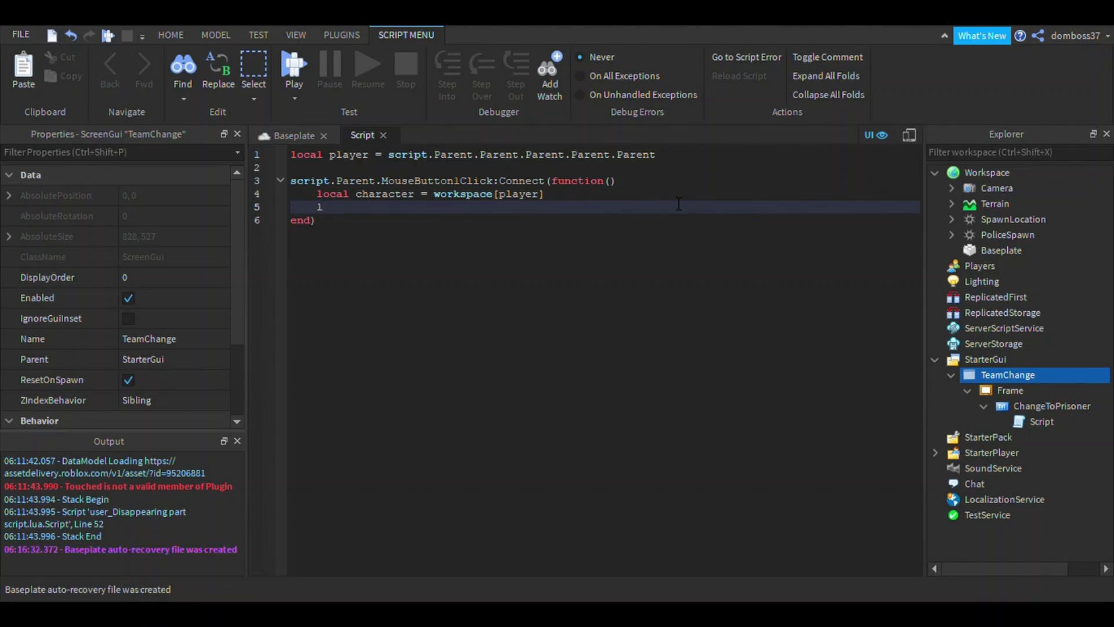
type("ocal humanoid = character:F")
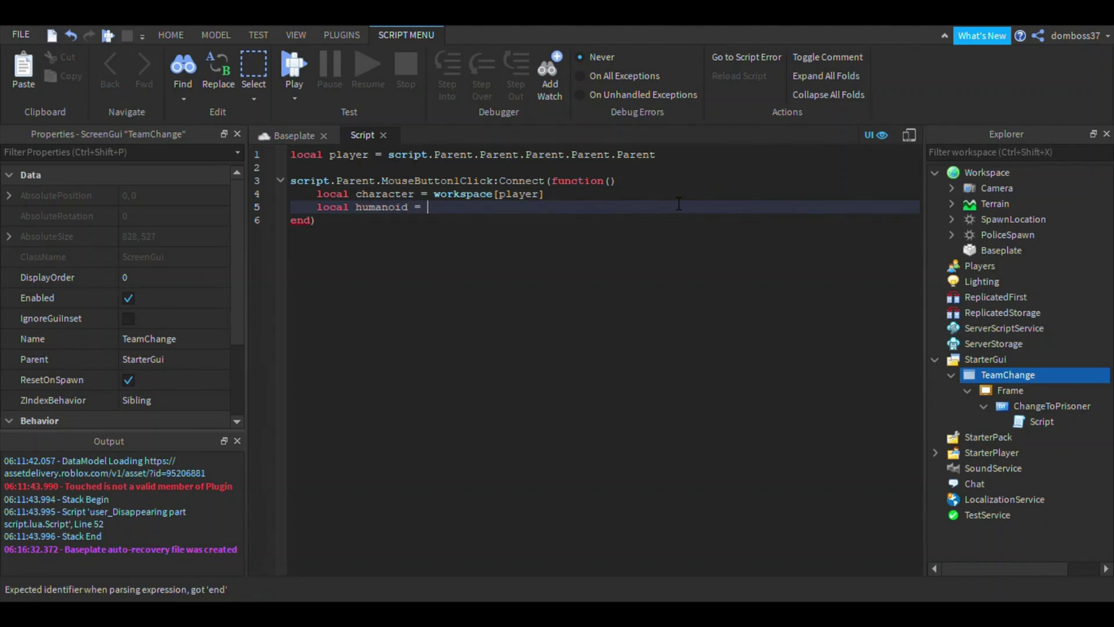
key("Tab")
key("BackSpace")
key("BackSpace")
key("BackSpace")
key("BackSpace")
key("BackSpace")
key("BackSpace")
key("BackSpace")
key("BackSpace")
key("BackSpace")
key("BackSpace")
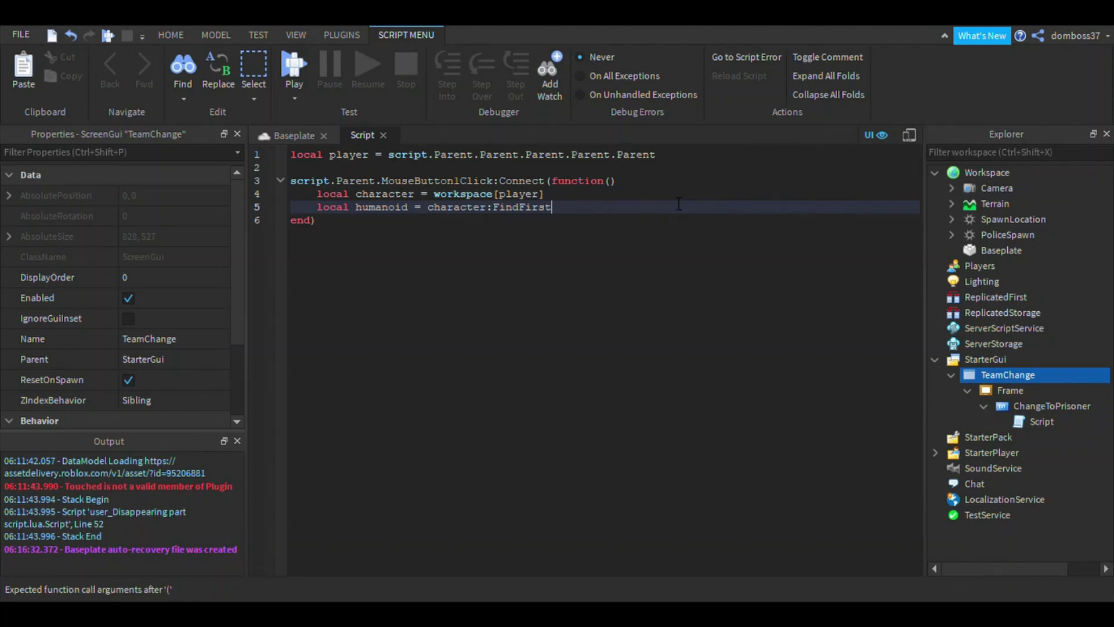
type("C")
key("Tab")
type("\"Humano")
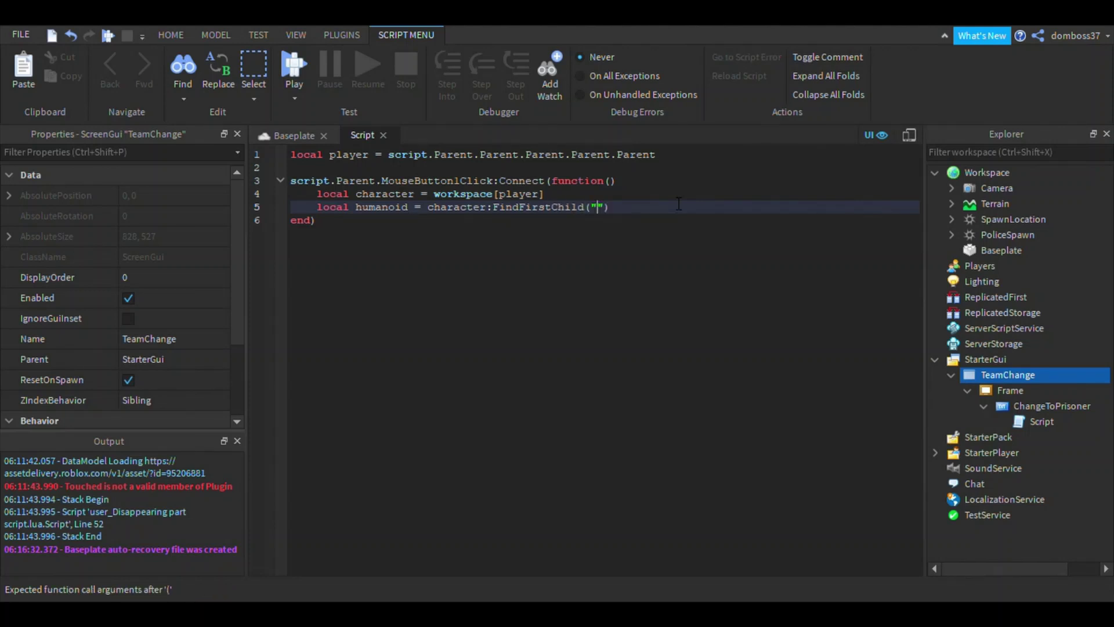
type("id")
key("Right")
key("Right")
key("Return")
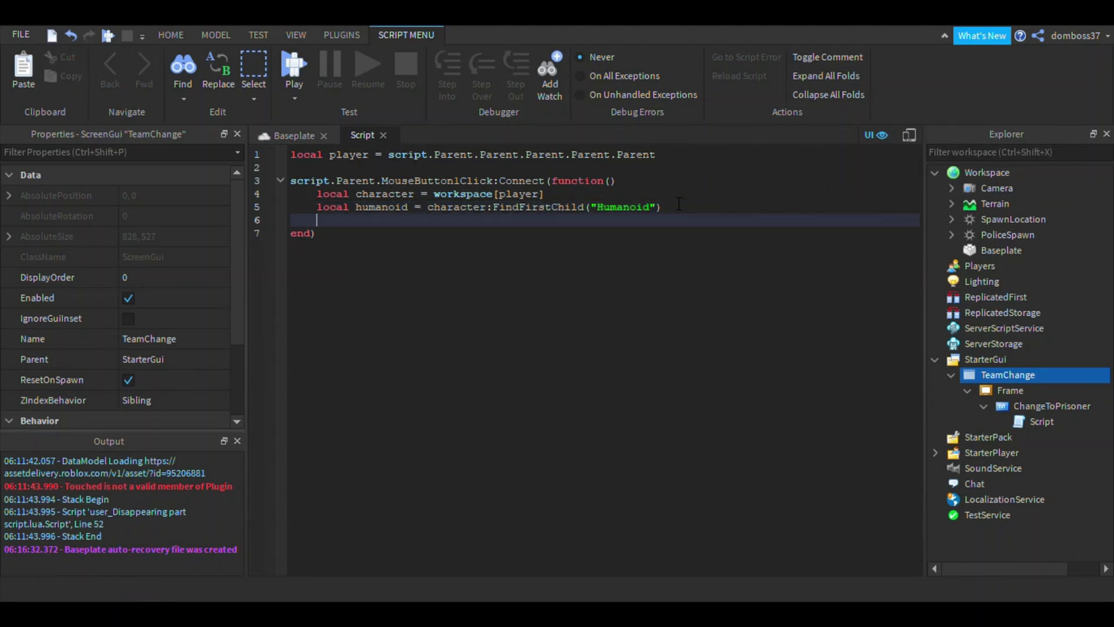
Step: Add the line humanoid.Health = 0 below the humanoid variable inside the click function
type("humanoid.Heal")
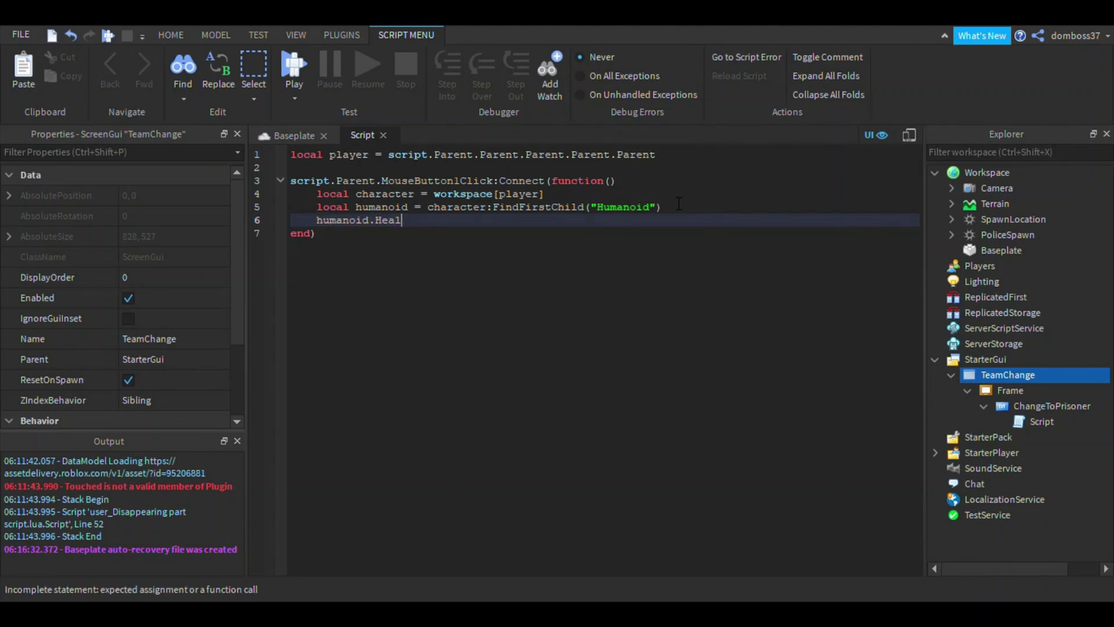
type("th = 0")
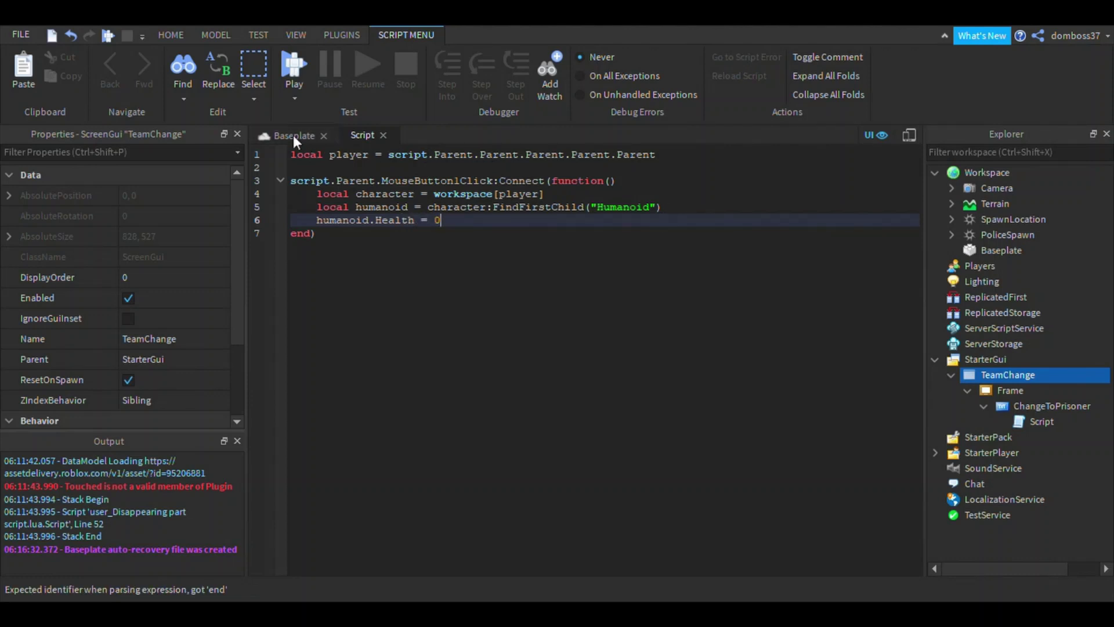
Step: Return to the Baseplate 3D view and hide the on-screen UI display
left_click(271, 133)
right_click_drag(538, 300, 691, 259)
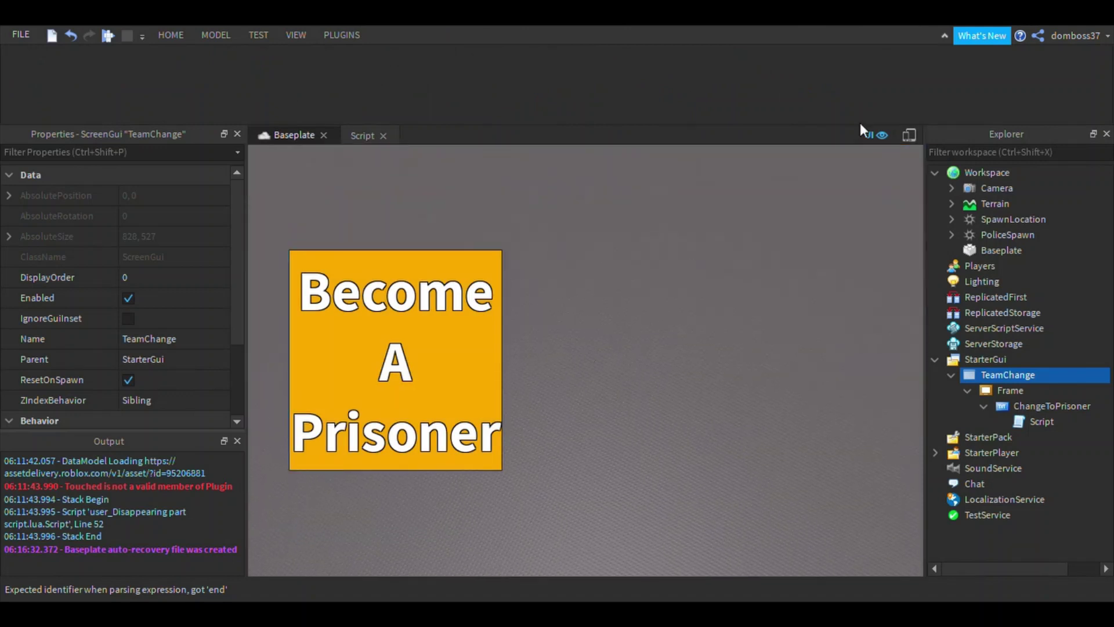
left_click(882, 135)
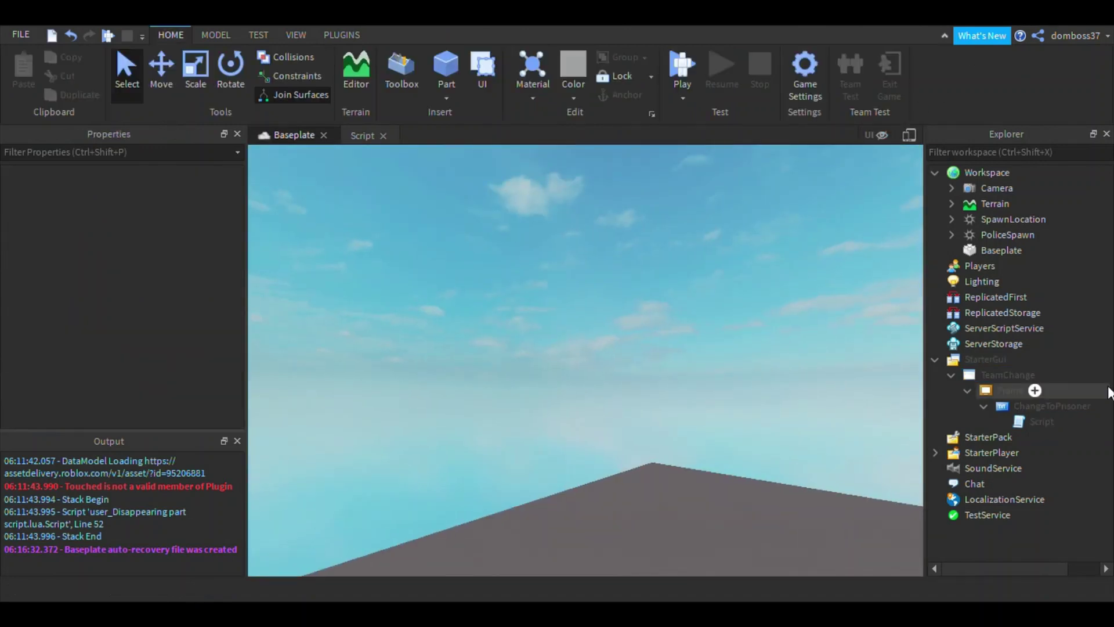
Step: Add the Teams service to the game and insert a new Team object into it
left_click(215, 35)
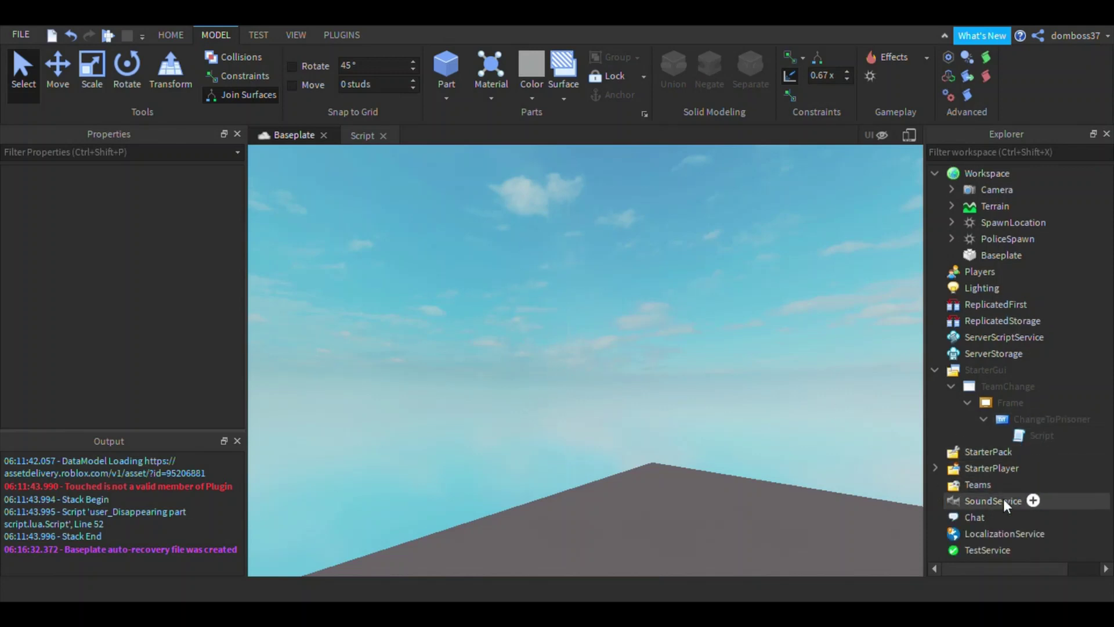
left_click(966, 486)
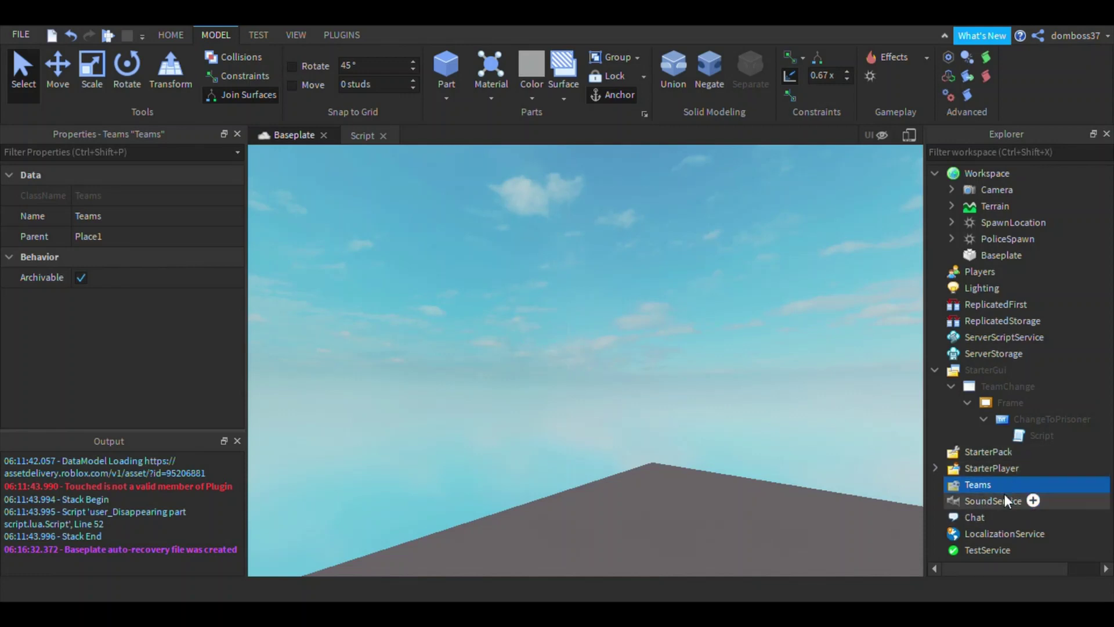
left_click(999, 485)
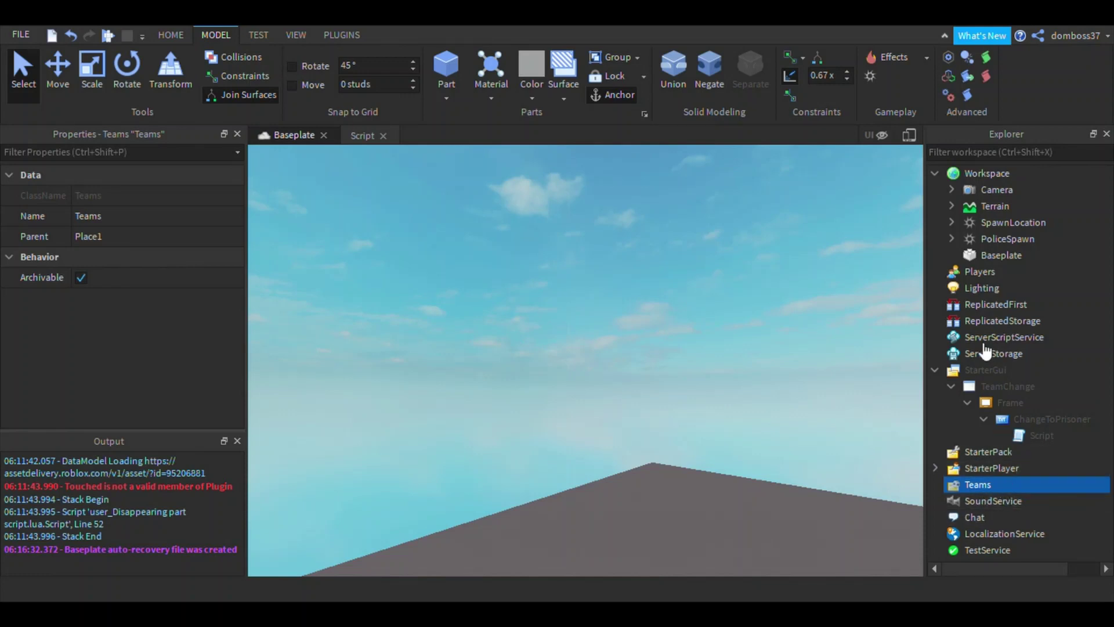
left_click(960, 152)
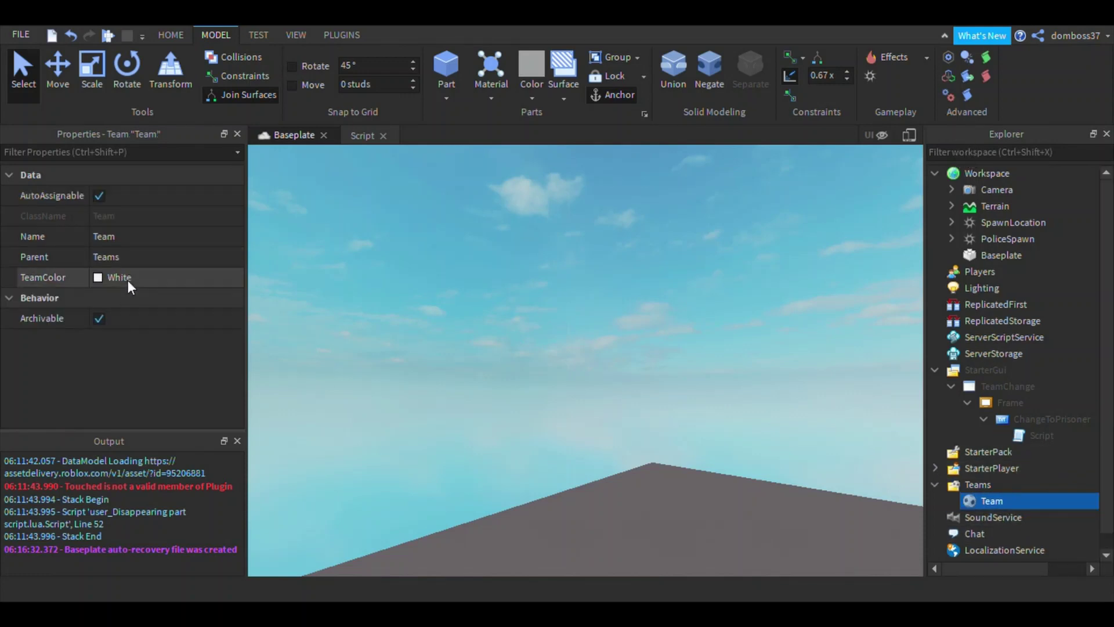
Step: Rename the new team Prisoners and set its TeamColor to Deep orange
left_click(139, 245)
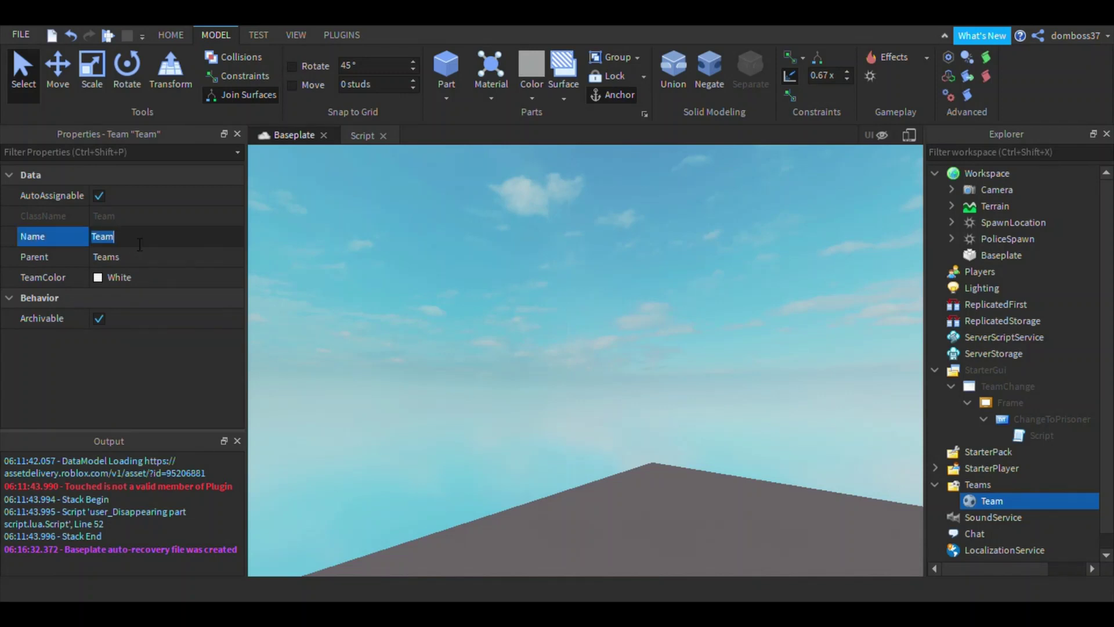
type("Prisoners")
key("Return")
left_click(127, 281)
left_click(74, 401)
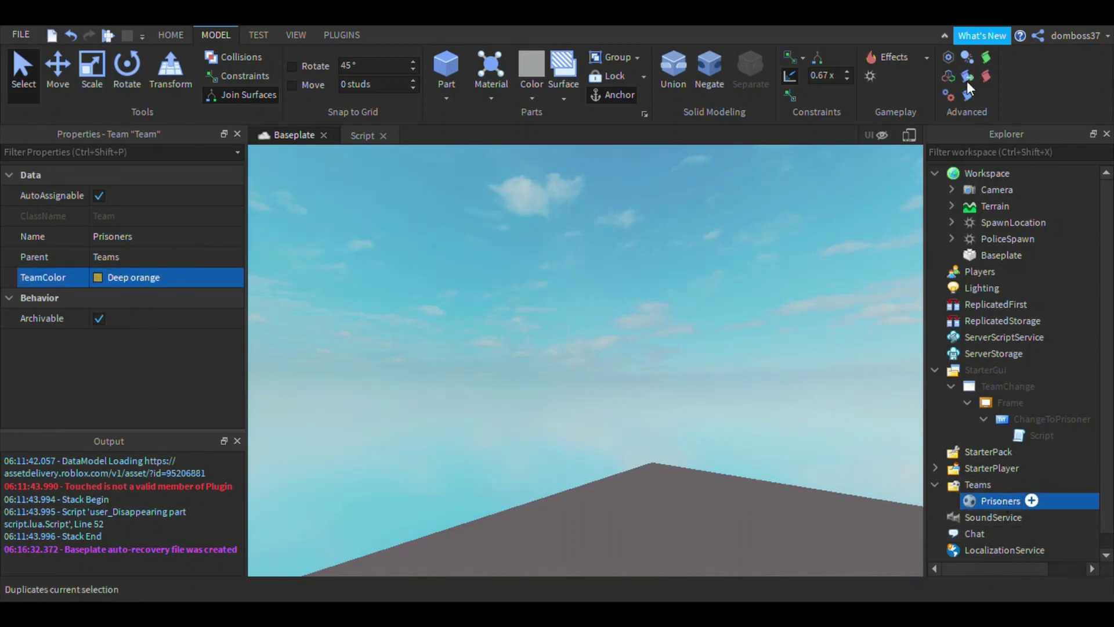
Step: Duplicate the Prisoners team and rename the copy Police
key("ctrl+d")
left_click(128, 236)
type("Police")
key("Return")
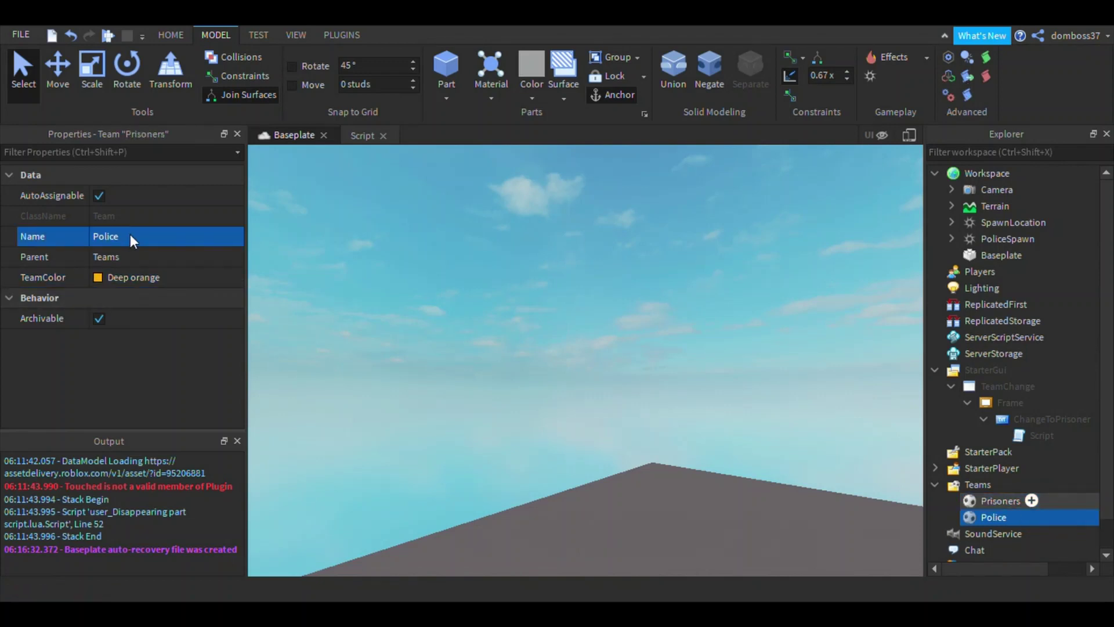
Step: Set the Police team's TeamColor to Lapis and turn off its AutoAssignable property
left_click(99, 276)
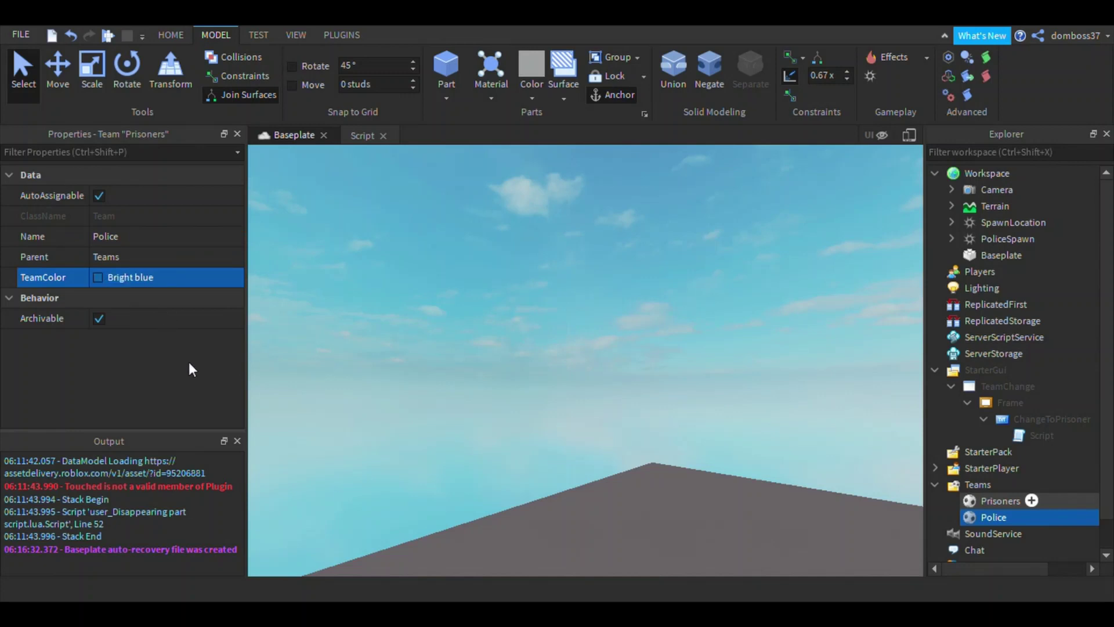
left_click(211, 339)
right_click_drag(362, 277, 296, 275)
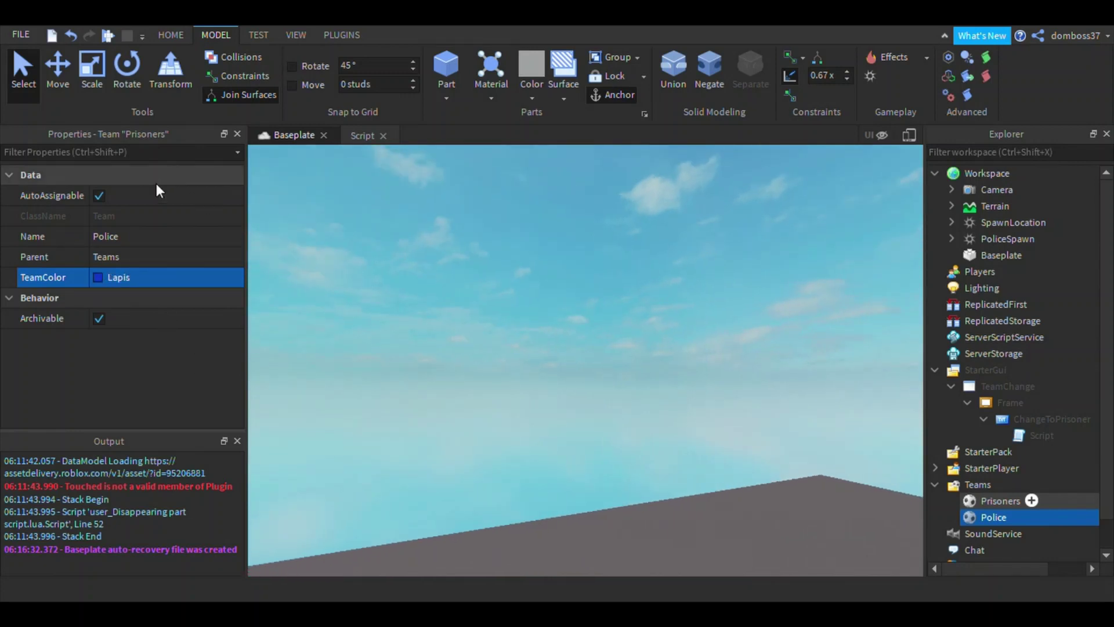
left_click(99, 195)
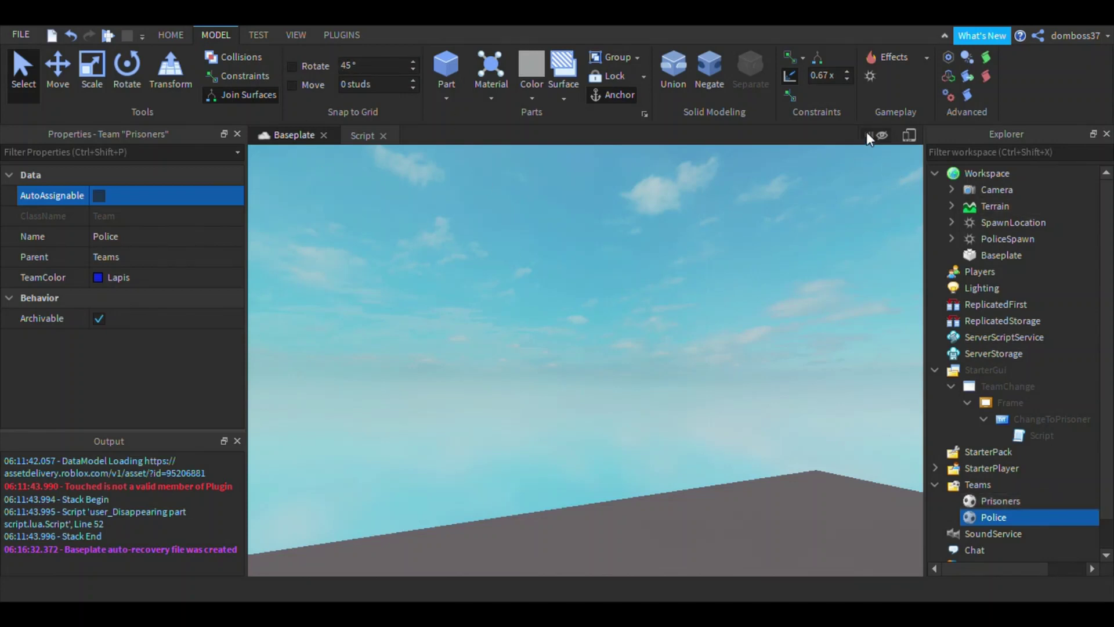